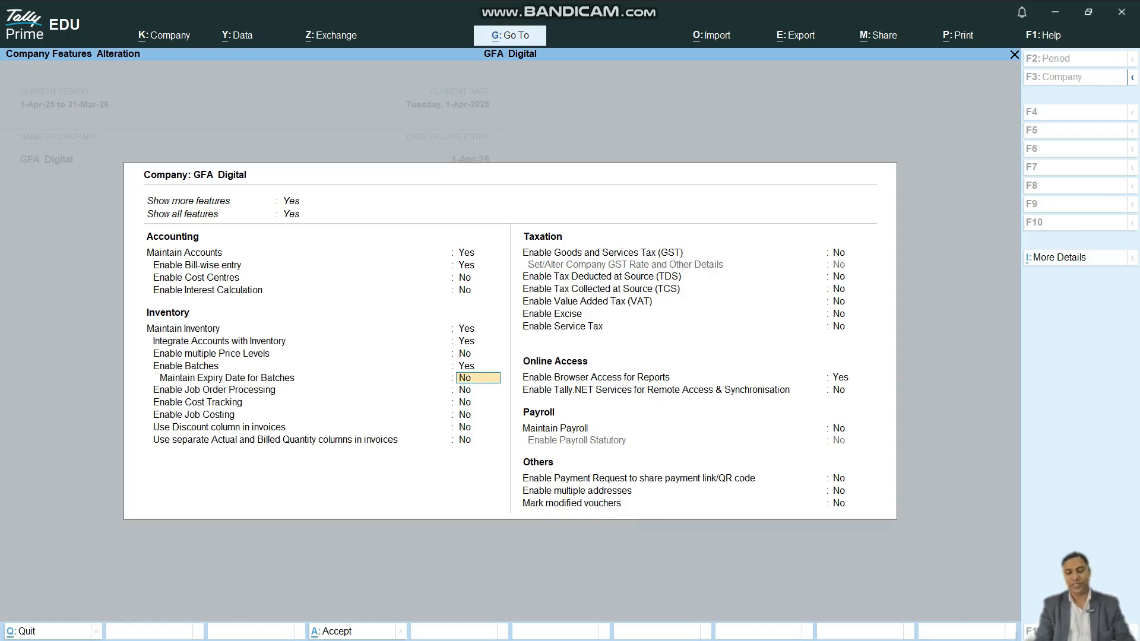
- Enable maintaining expiry dates for batches in the company features and save the settings
type("y")
key("Return")
key("Return")
key("Return")
key("Return")
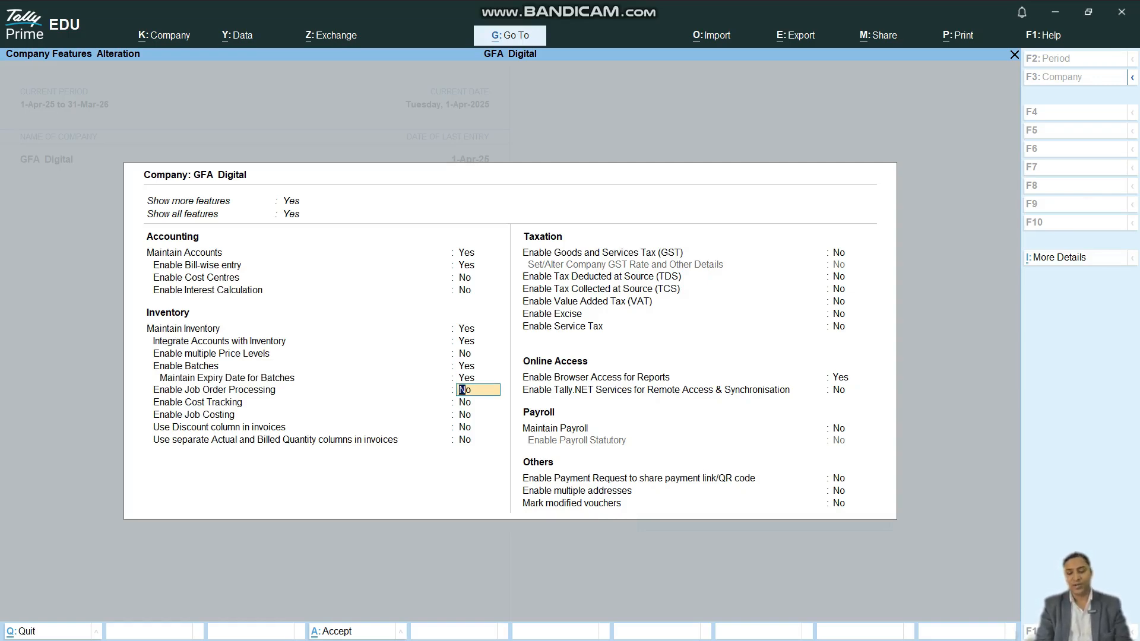
key("Return")
key("Return")
key("Return")
key("Return")
key("Return")
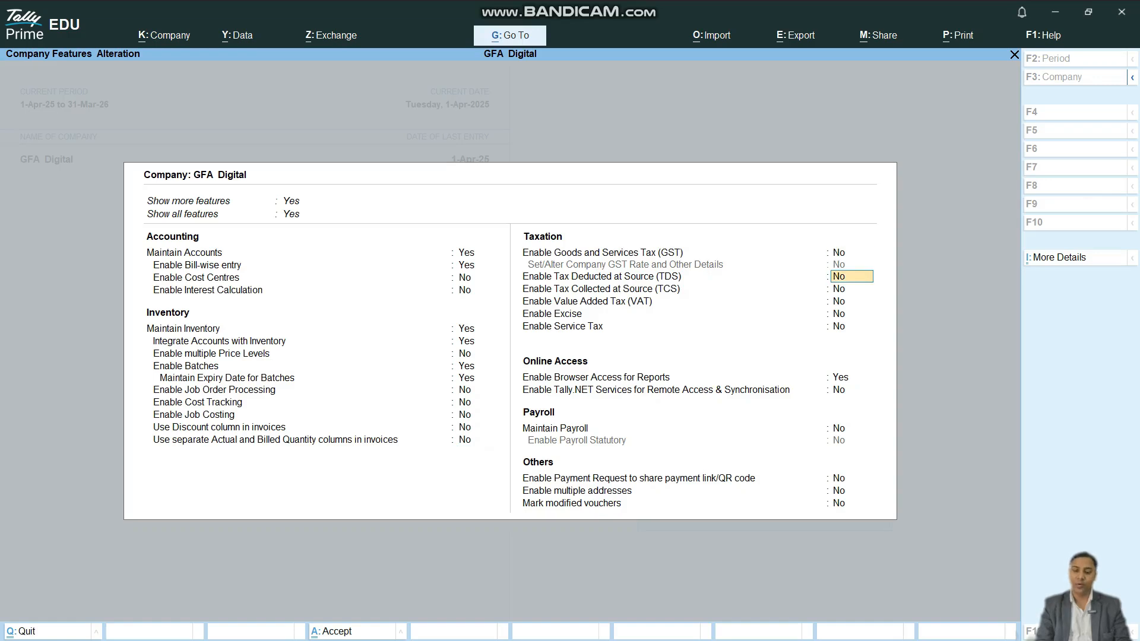
key("Return")
key("ctrl+a")
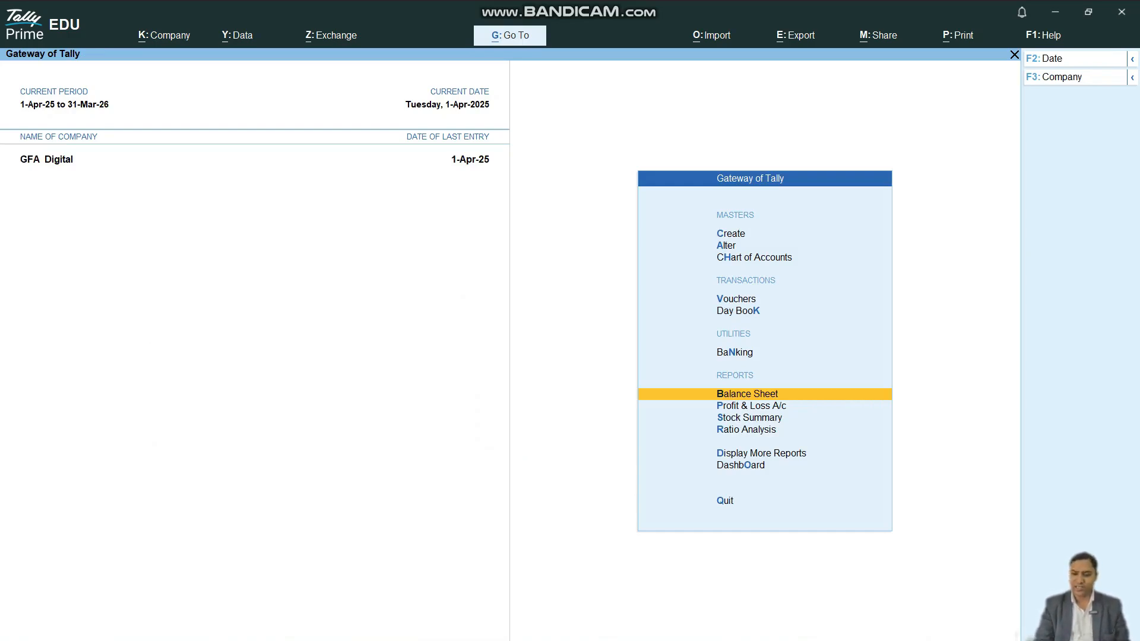
- Open the creation form for a new stock item in the inventory masters
key("Up")
key("Up")
key("Up")
key("Up")
key("Up")
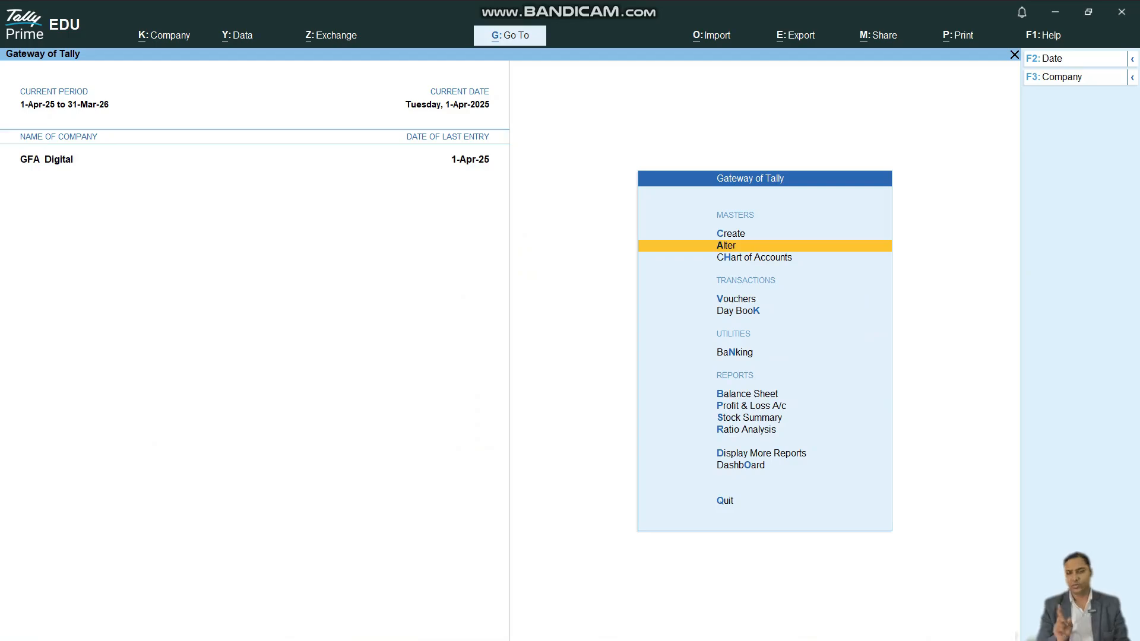
key("Up")
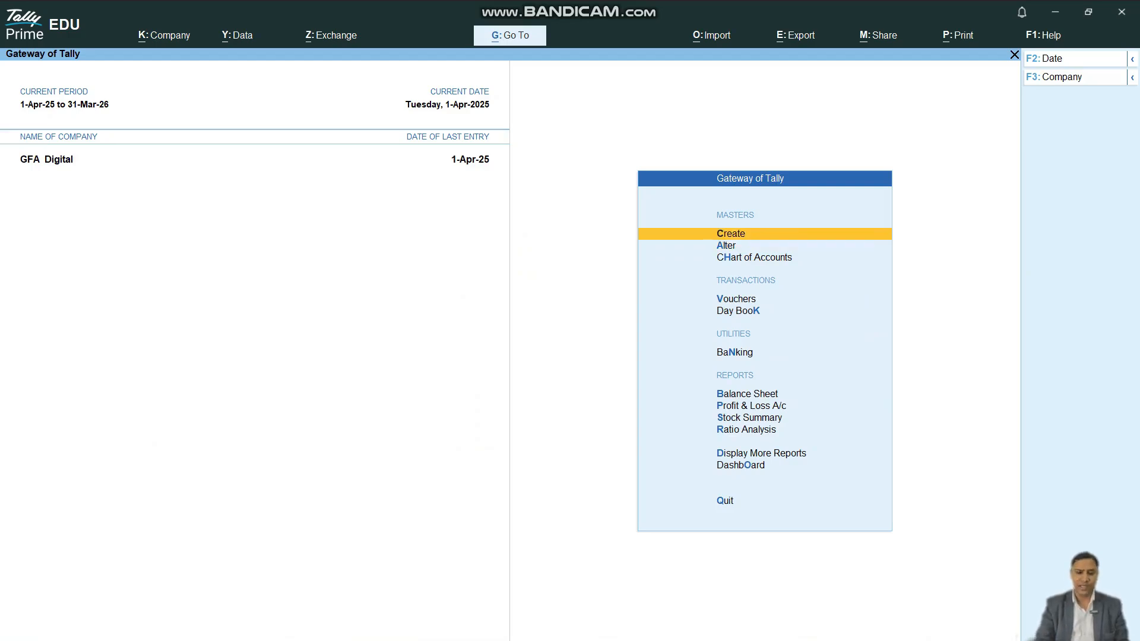
key("Return")
key("Down")
key("Down")
key("Down")
key("Down")
key("Down")
key("Down")
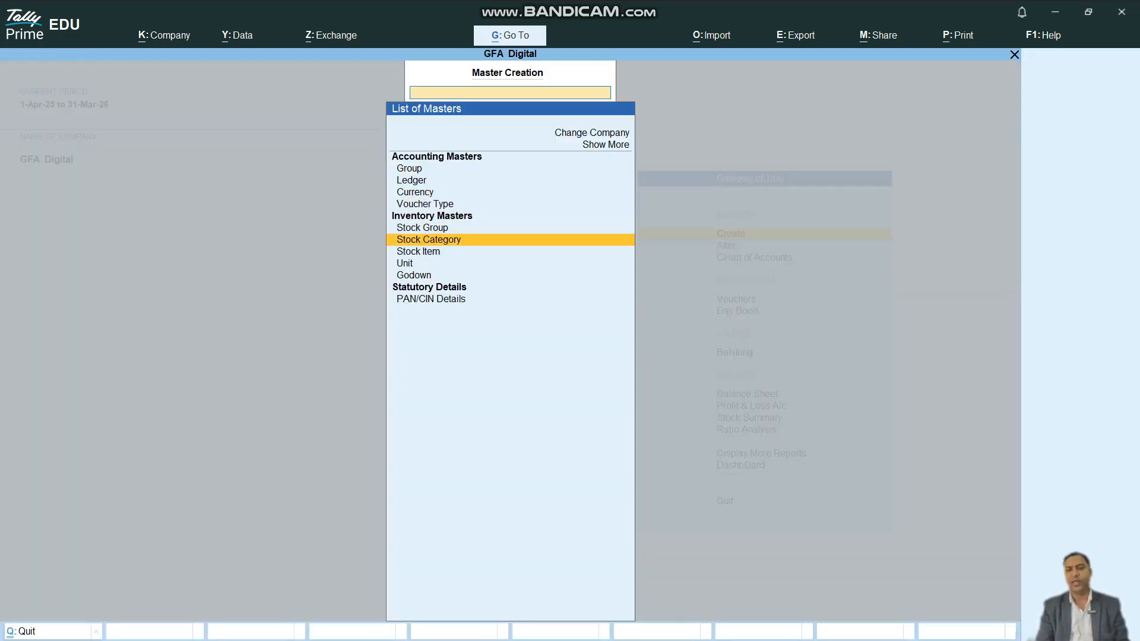
key("Return")
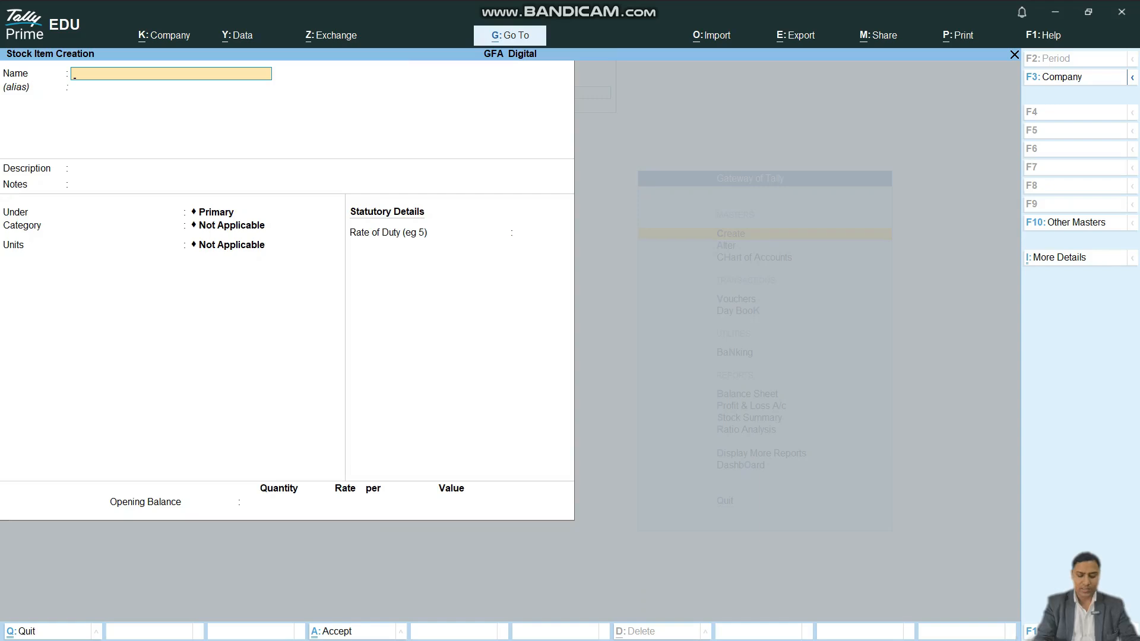
- Name the stock item Sarodon 500 Mg, leaving alias, description and notes blank
type("Sarod")
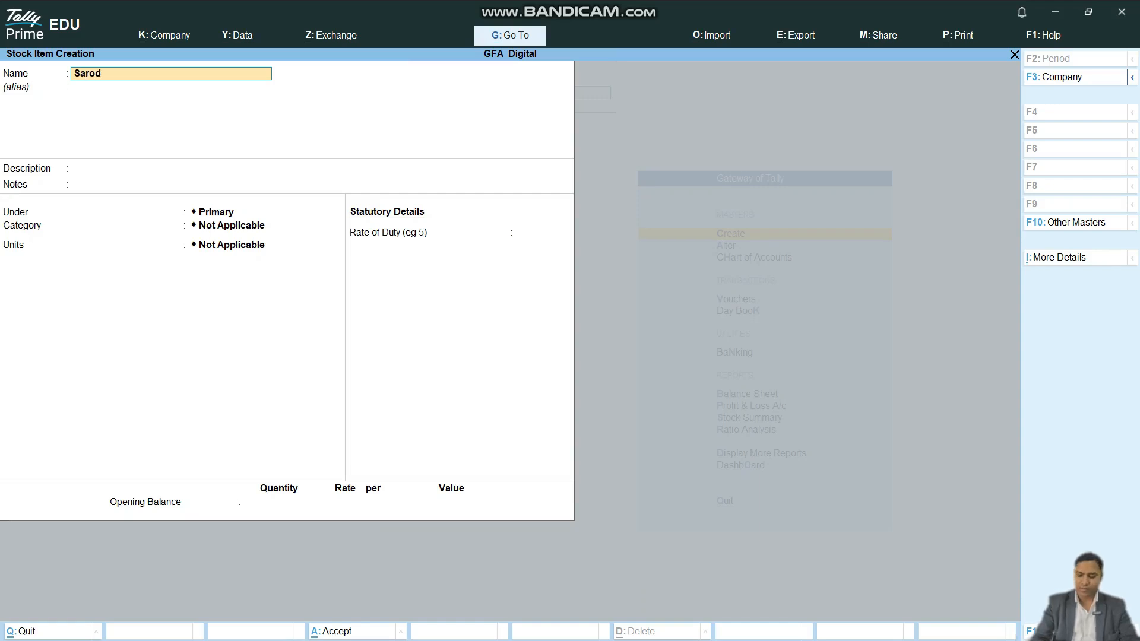
type("on 500")
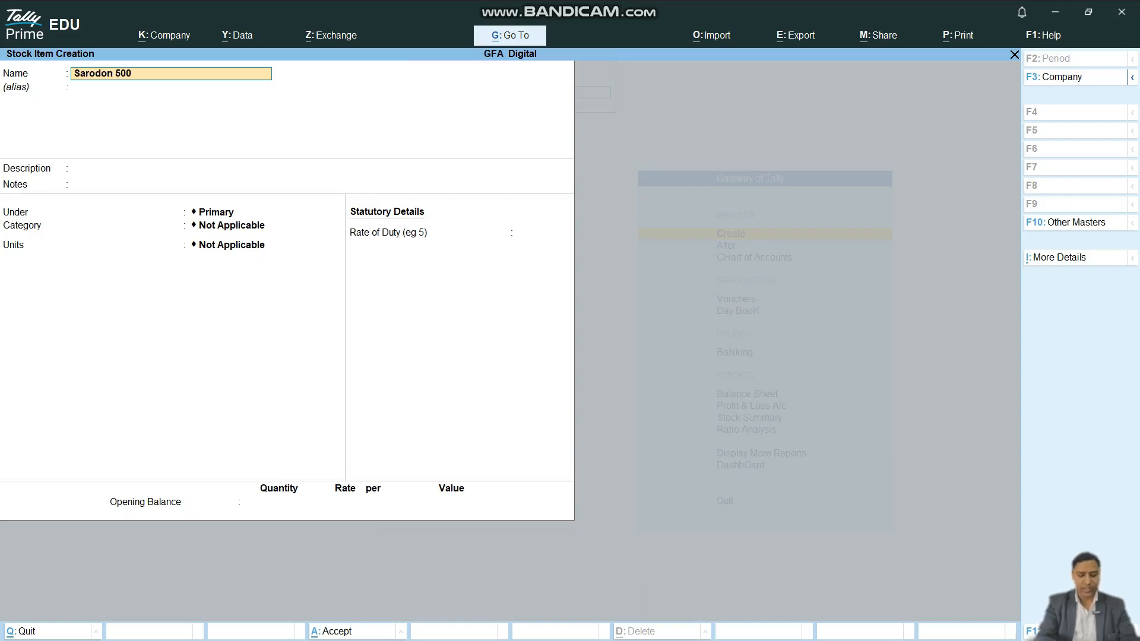
type(" Mg")
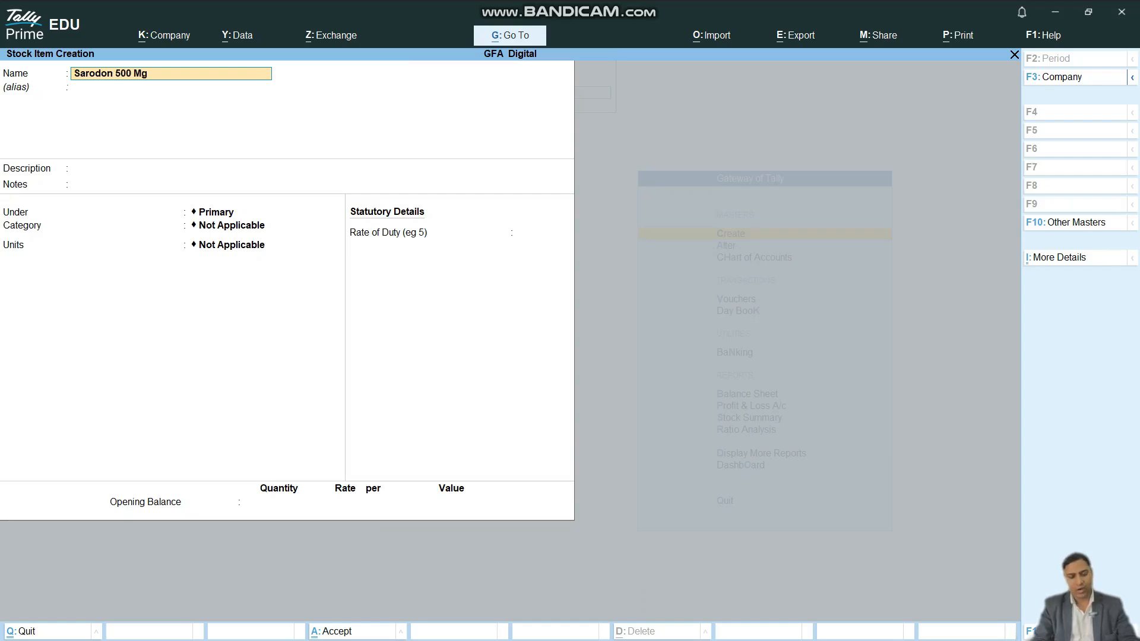
key("Return")
key("Return")
key("Return")
key("Return")
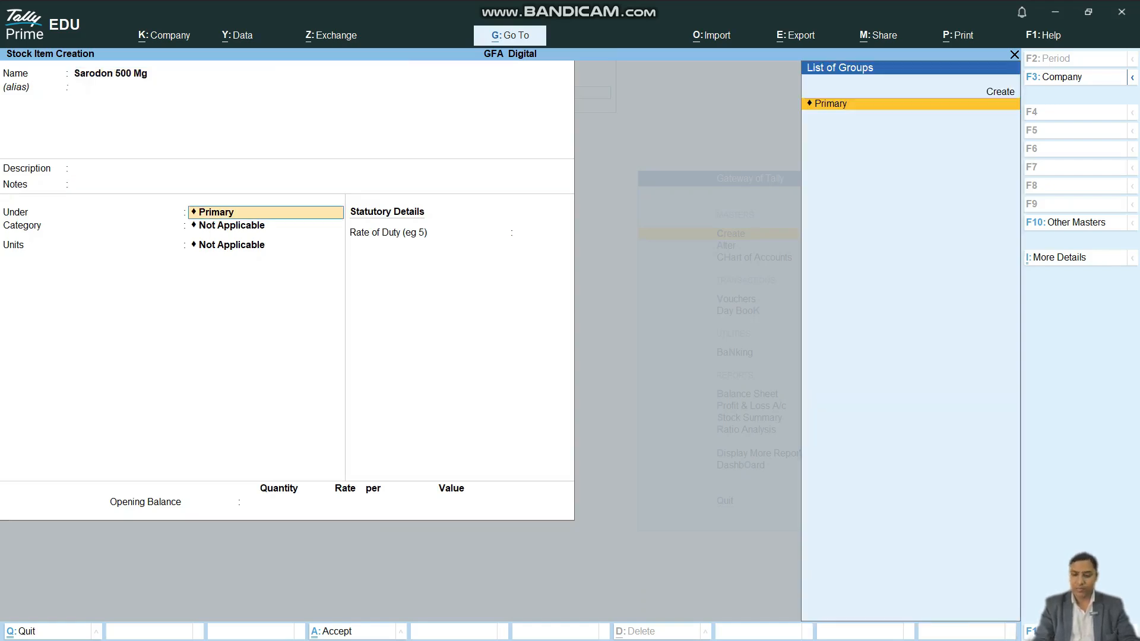
- Create a stock group Medicine under Primary with item quantities added, and assign the stock item to it without a category
key("Up")
key("Return")
type("Medicine")
key("Return")
key("Return")
key("Return")
type("y")
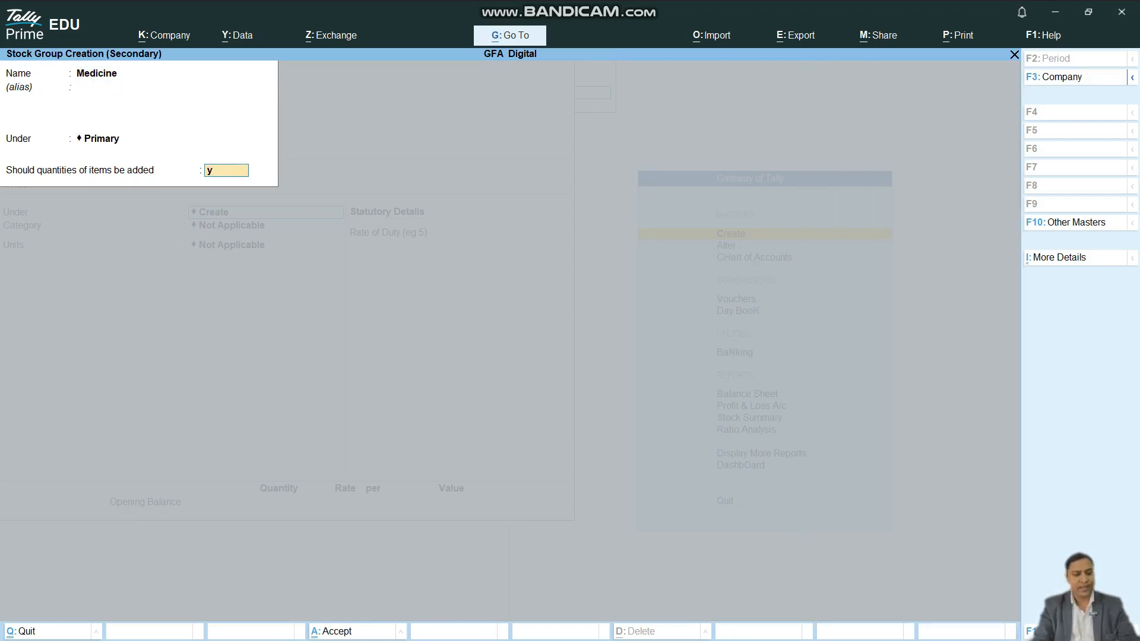
key("Return")
key("Return")
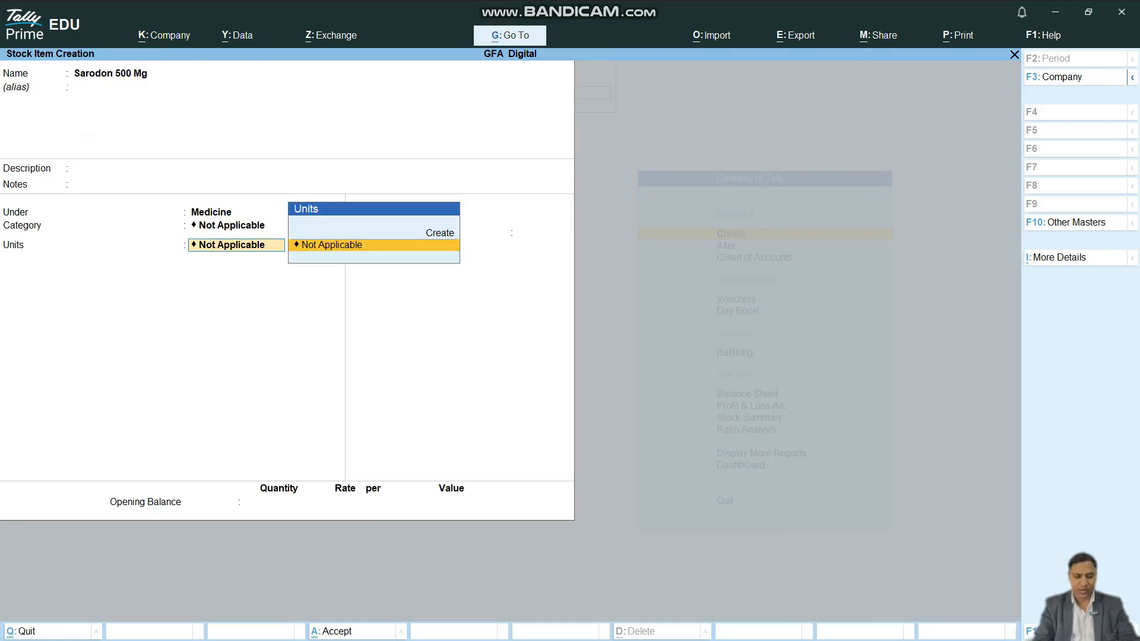
- Create a simple unit with symbol Stripes and 0 decimal places for the item, with no alternate unit
key("Up")
key("Return")
type("S")
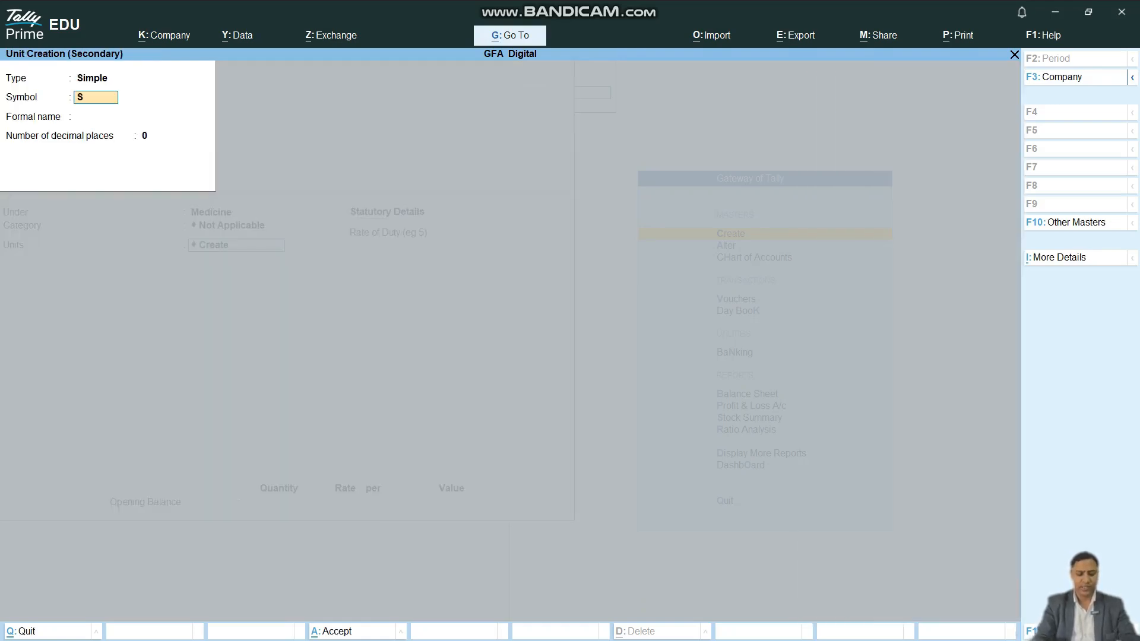
type("tripes")
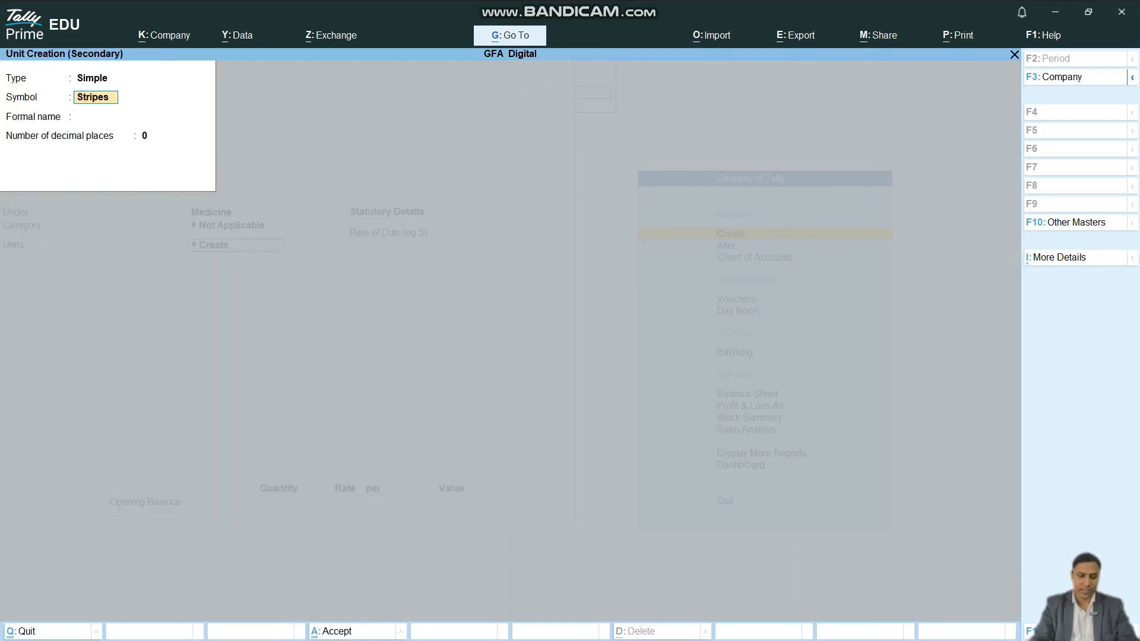
key("Return")
key("Return")
key("Return")
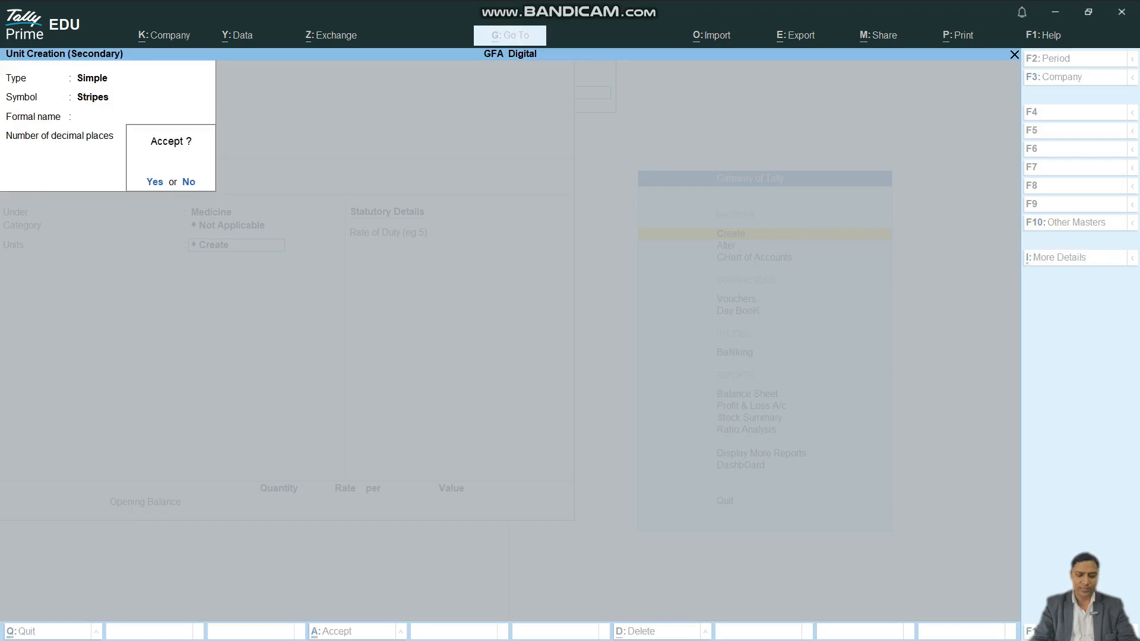
key("Return")
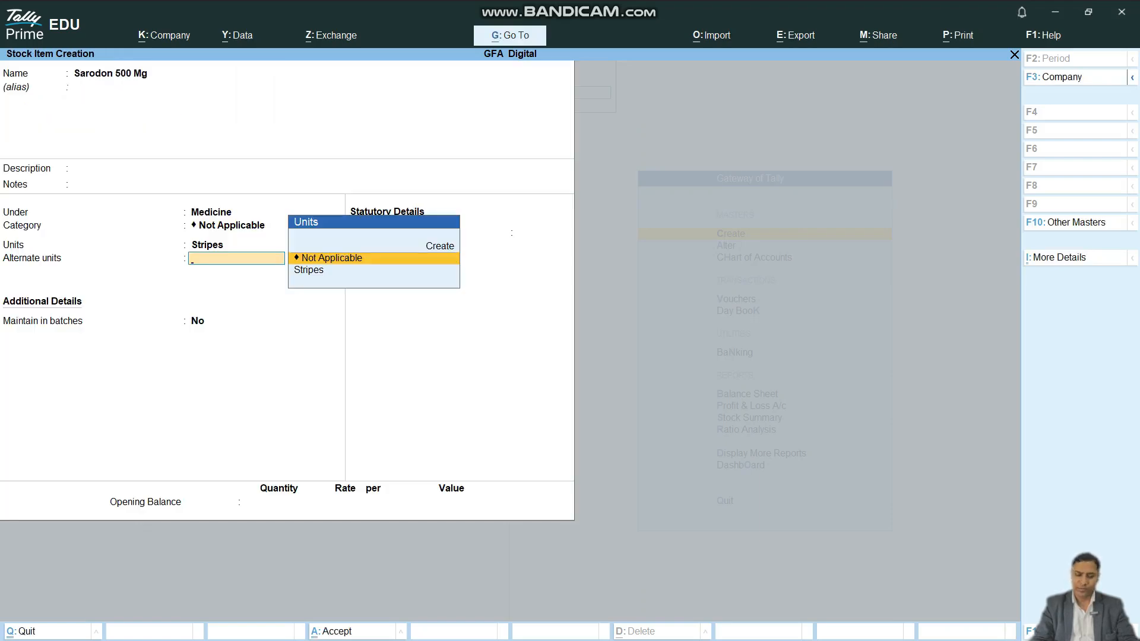
key("Return")
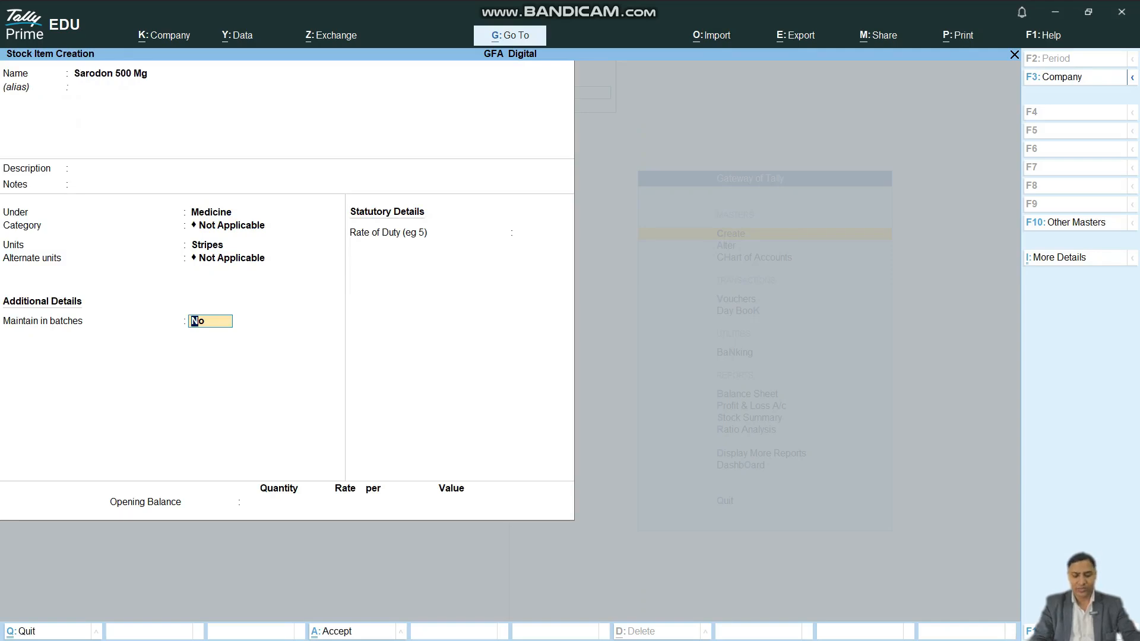
- Enable batches, manufacturing date tracking and expiry dates for the item, save it without a duty rate, and return to the Gateway of Tally
type("y")
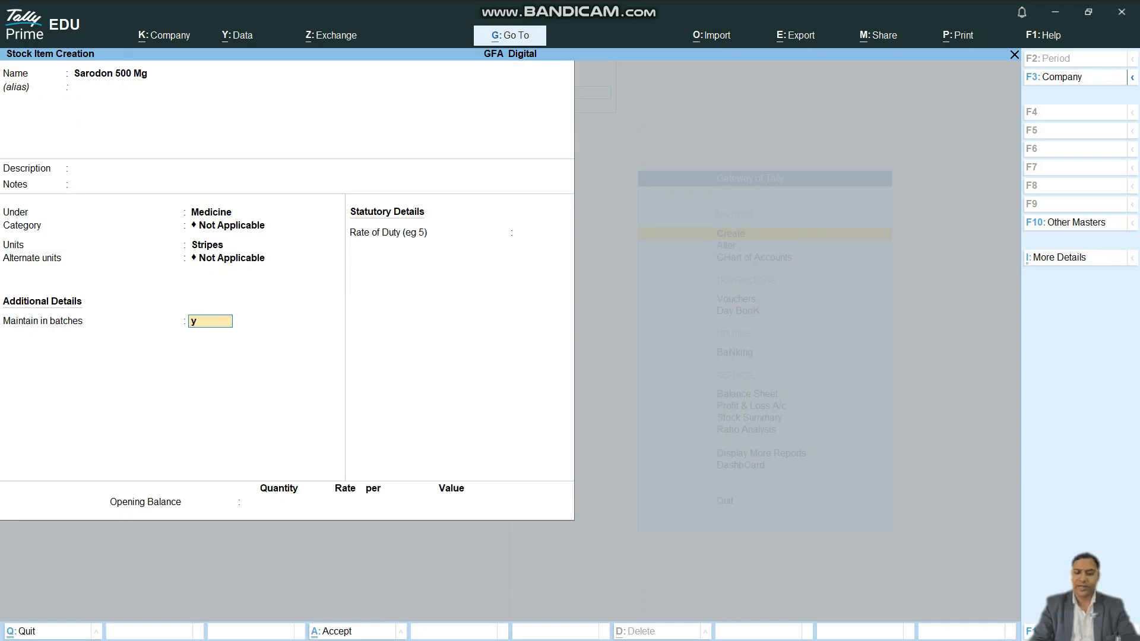
key("Return")
type("y")
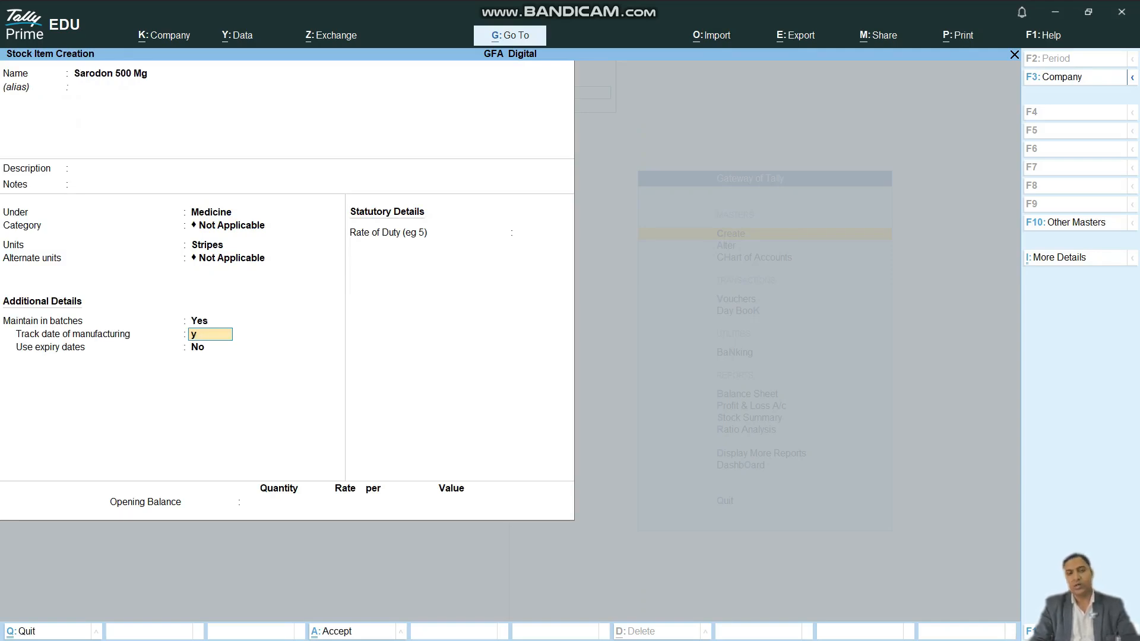
key("Return")
type("y")
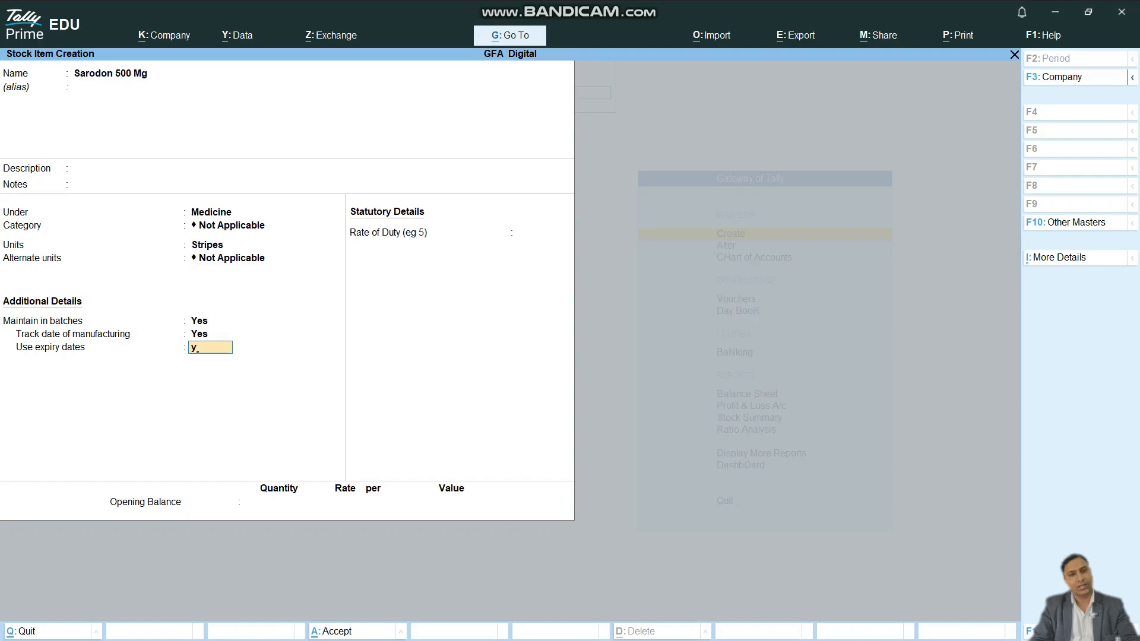
key("Return")
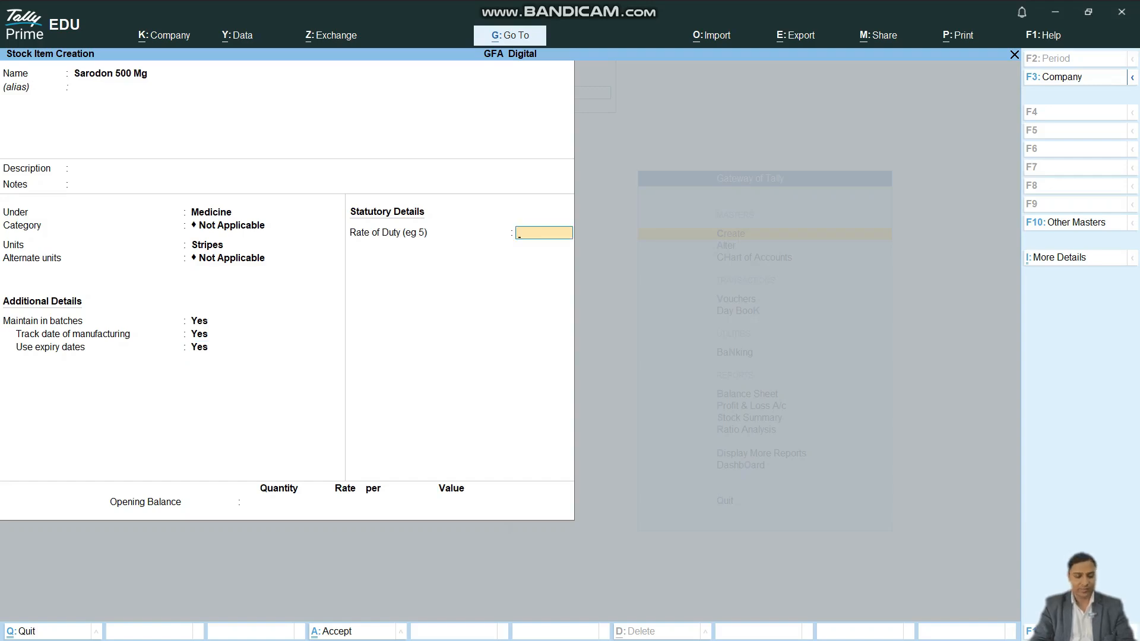
key("Return")
key("Return")
key("Return")
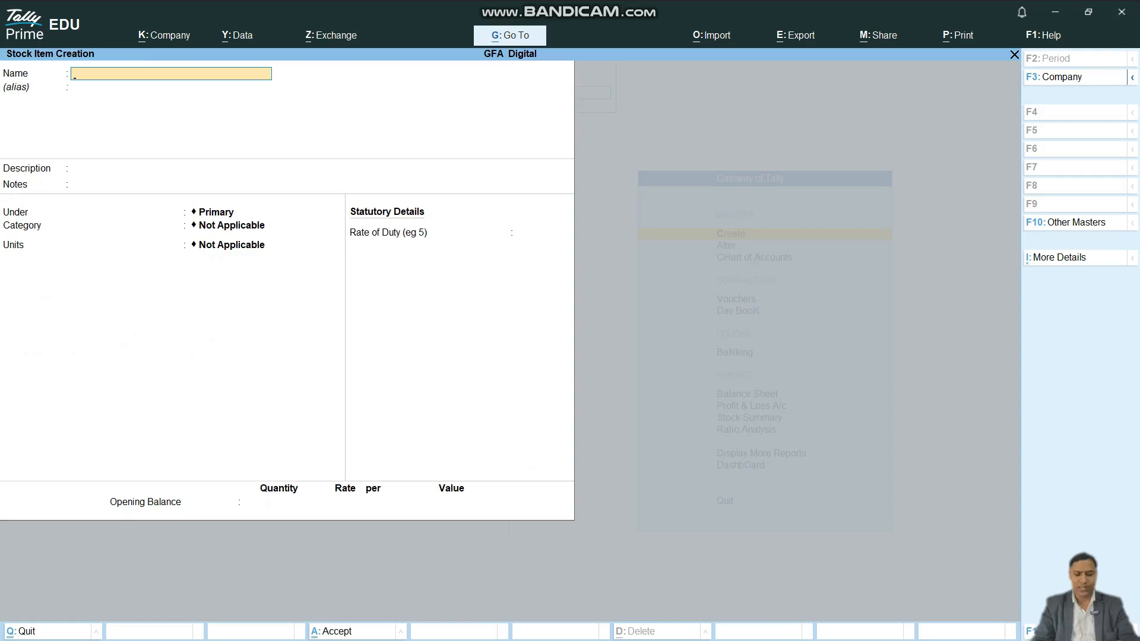
key("Escape")
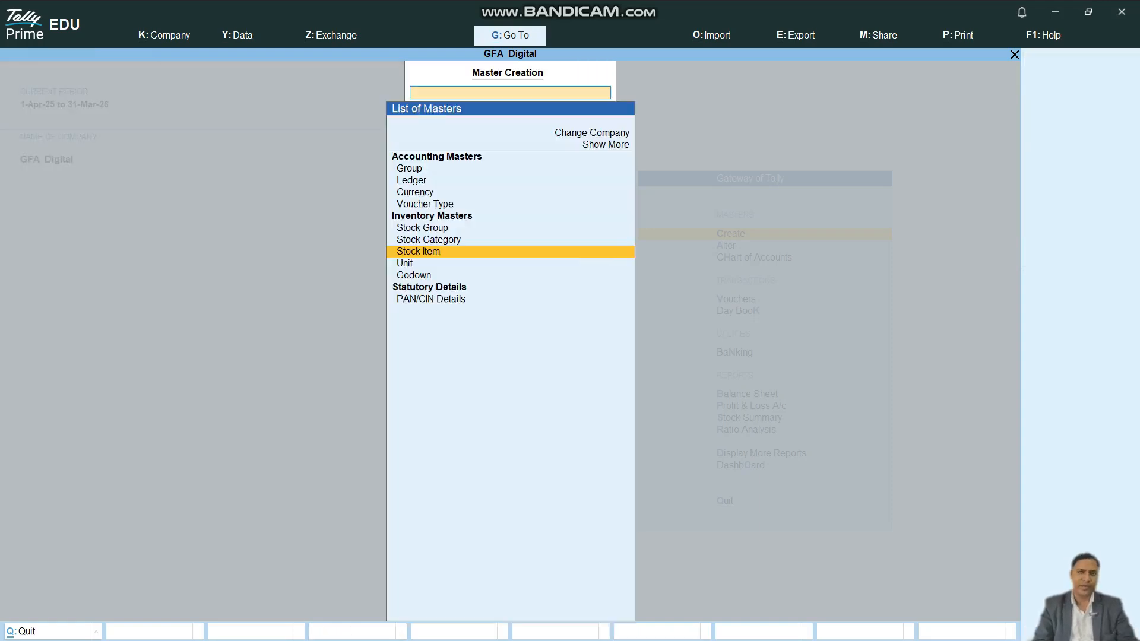
key("Escape")
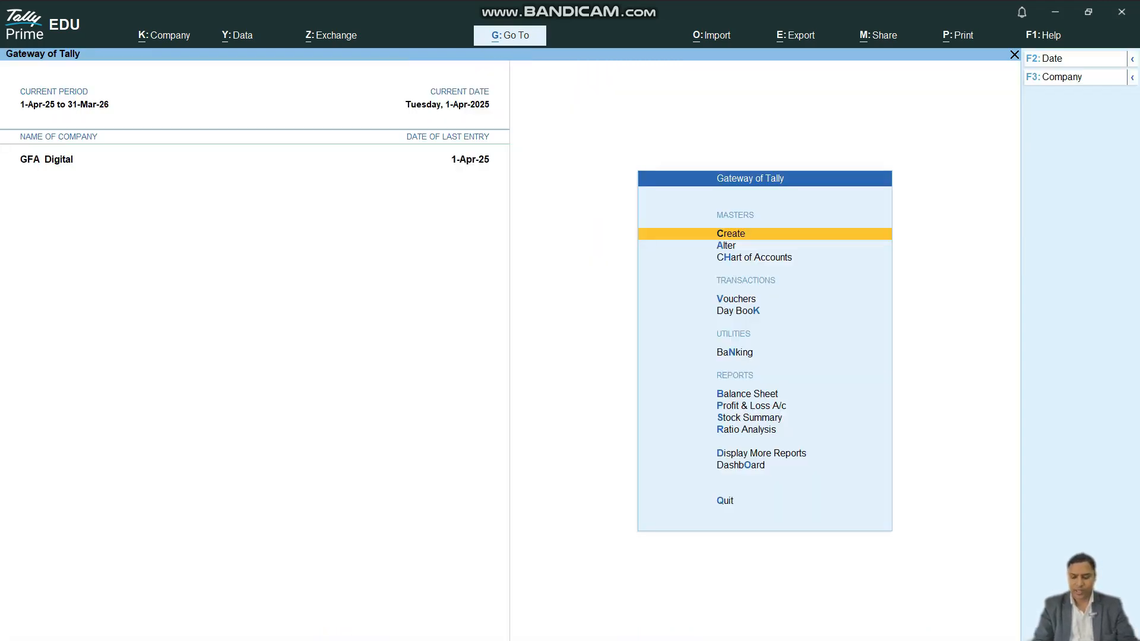
- Start a purchase voucher with supplier invoice number 465 dated 1-Apr-25
key("Down")
key("Down")
key("Down")
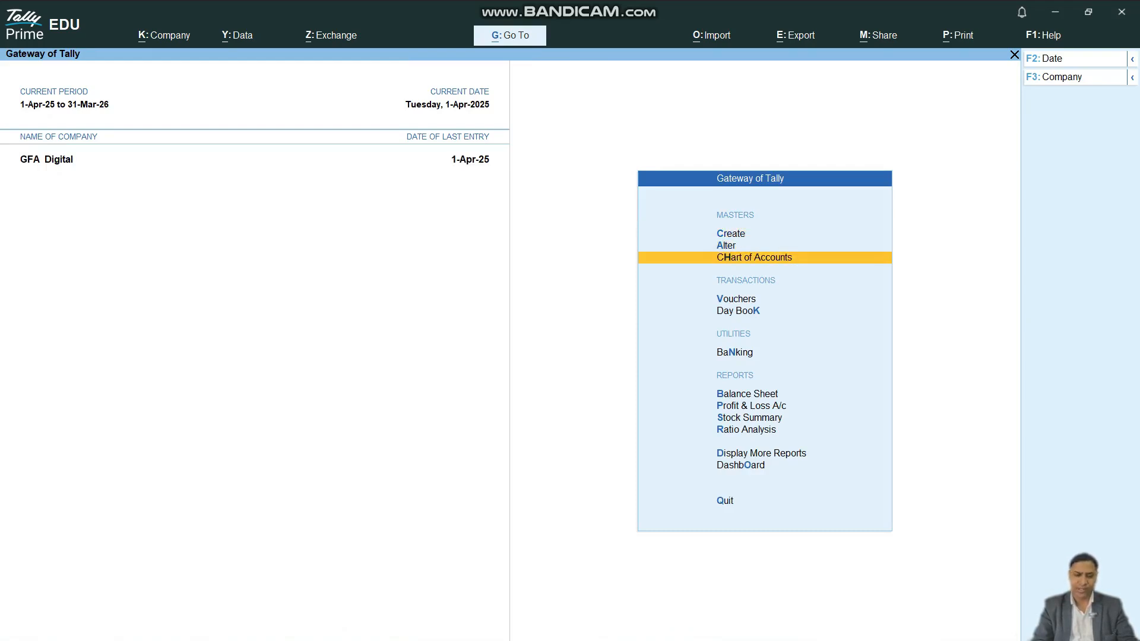
key("Return")
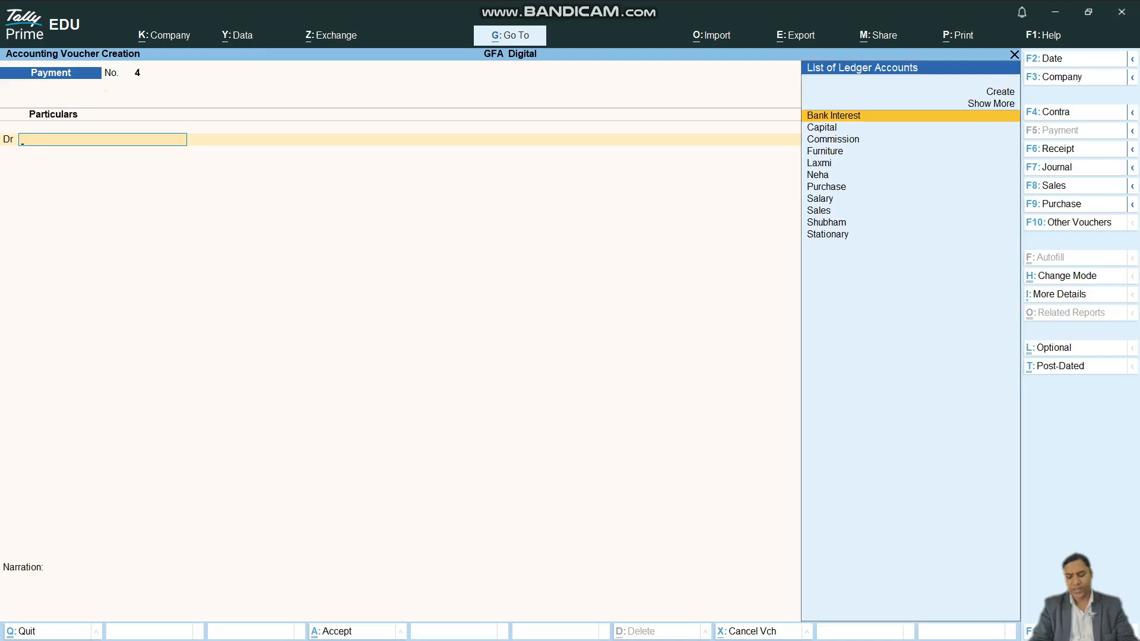
key("F9")
type("465")
key("Return")
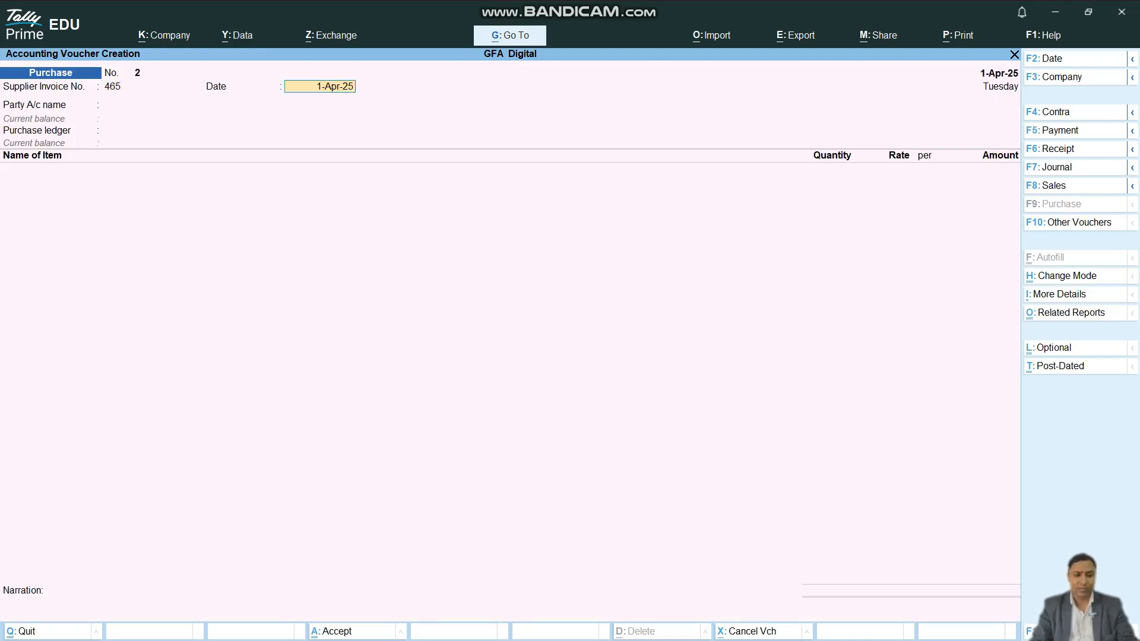
key("Return")
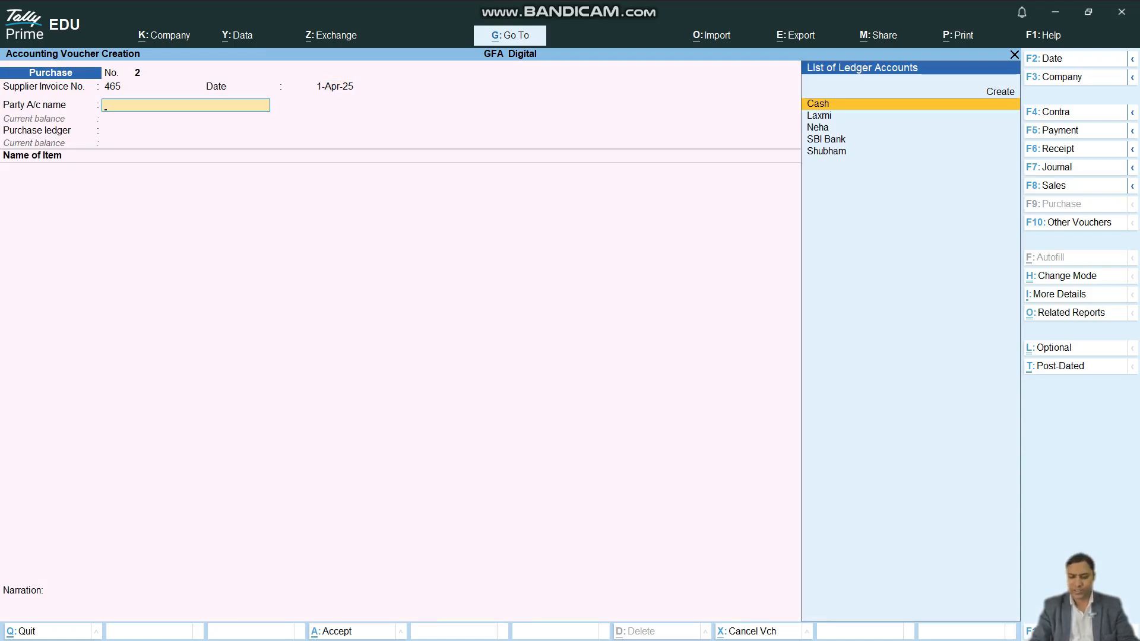
- Create the party ledger Hind Medical Agency under Sundry Creditors and use it as the voucher's party account
key("Up")
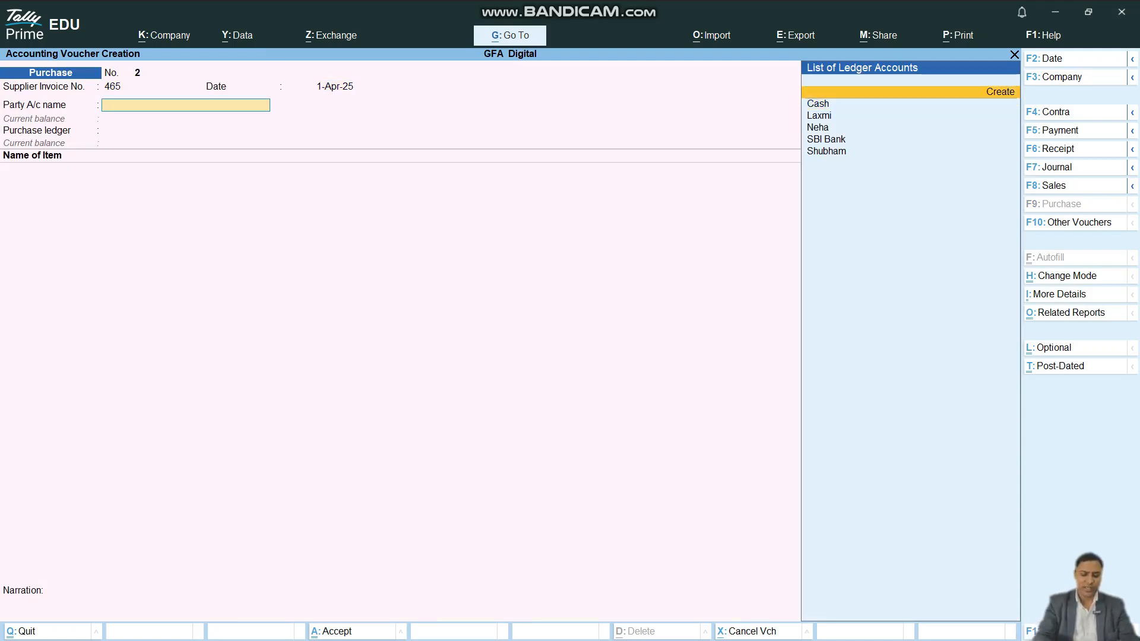
key("Return")
type("Hind Med")
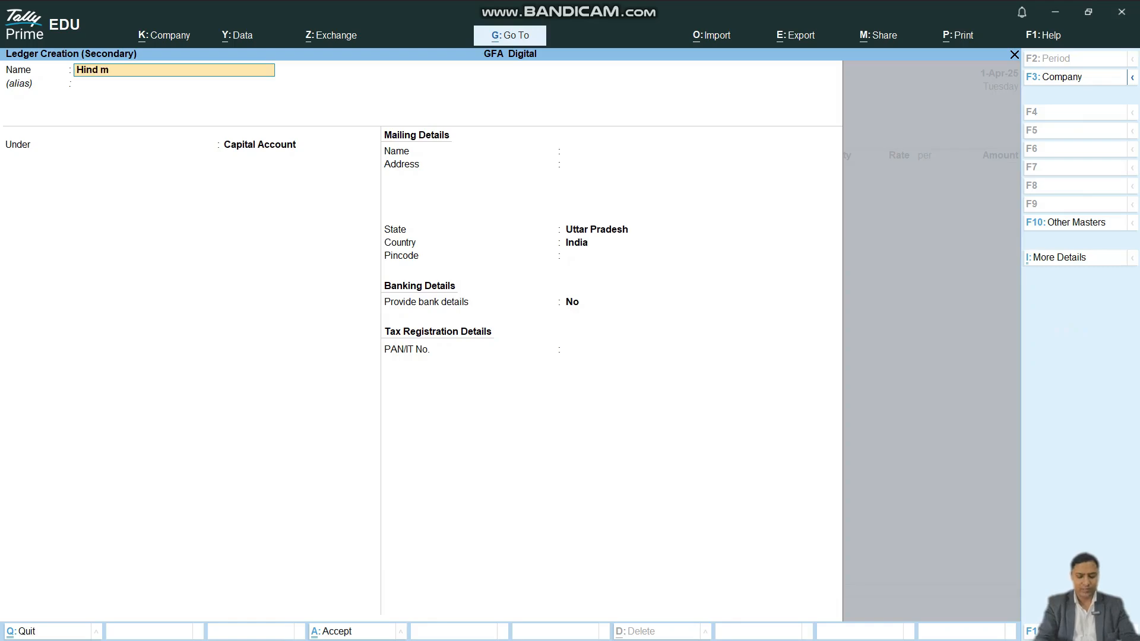
type("ical agen")
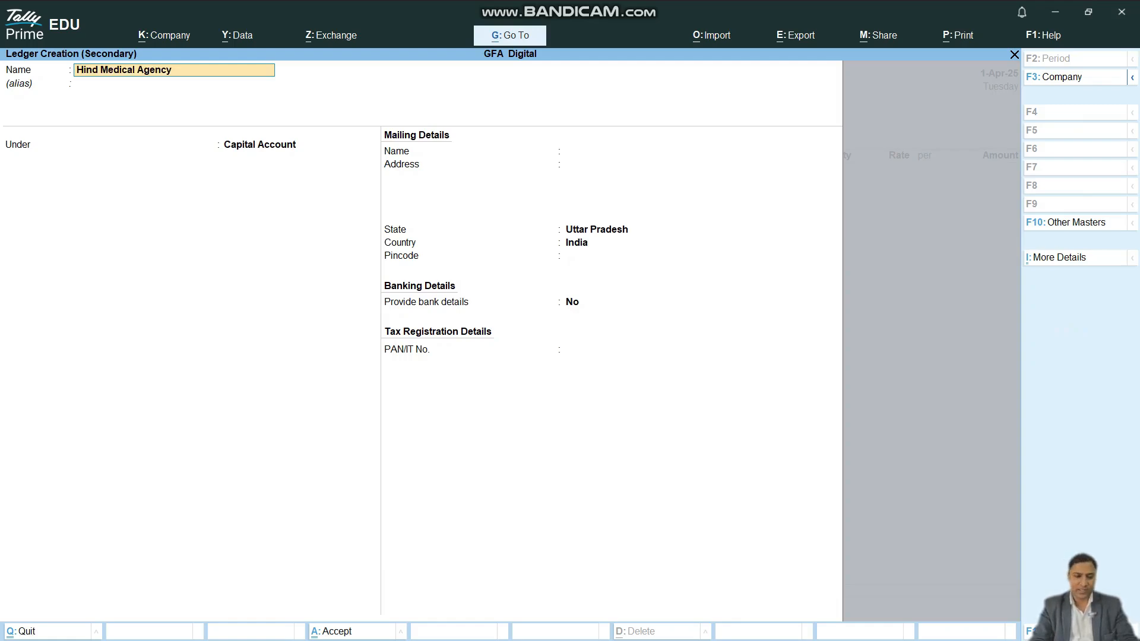
type("cy")
key("Return")
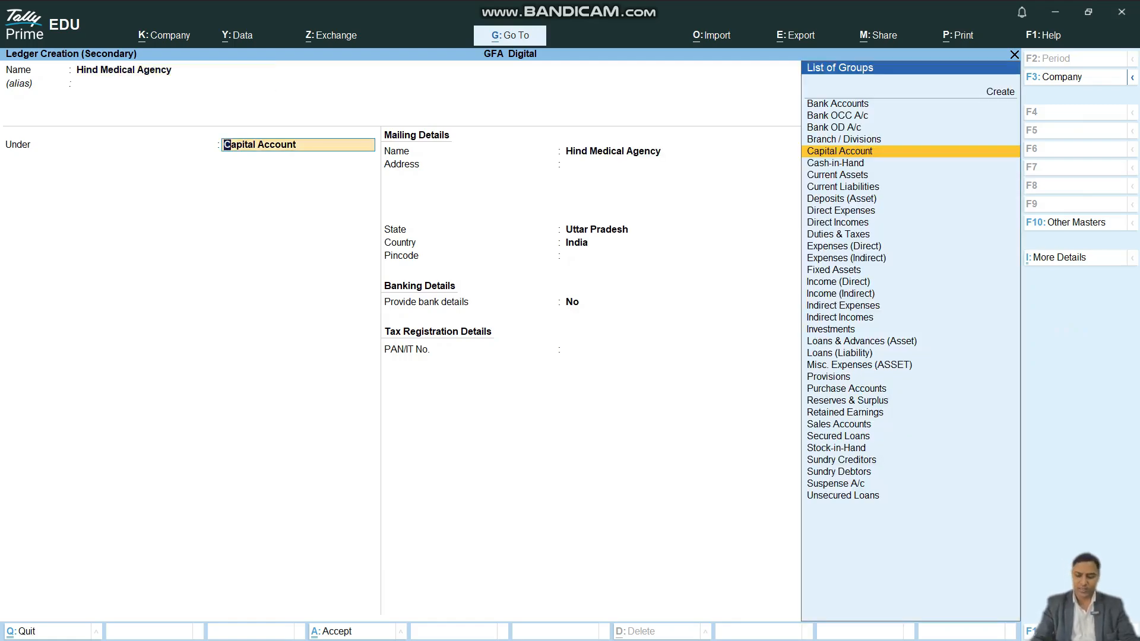
type("Sundry Creditors")
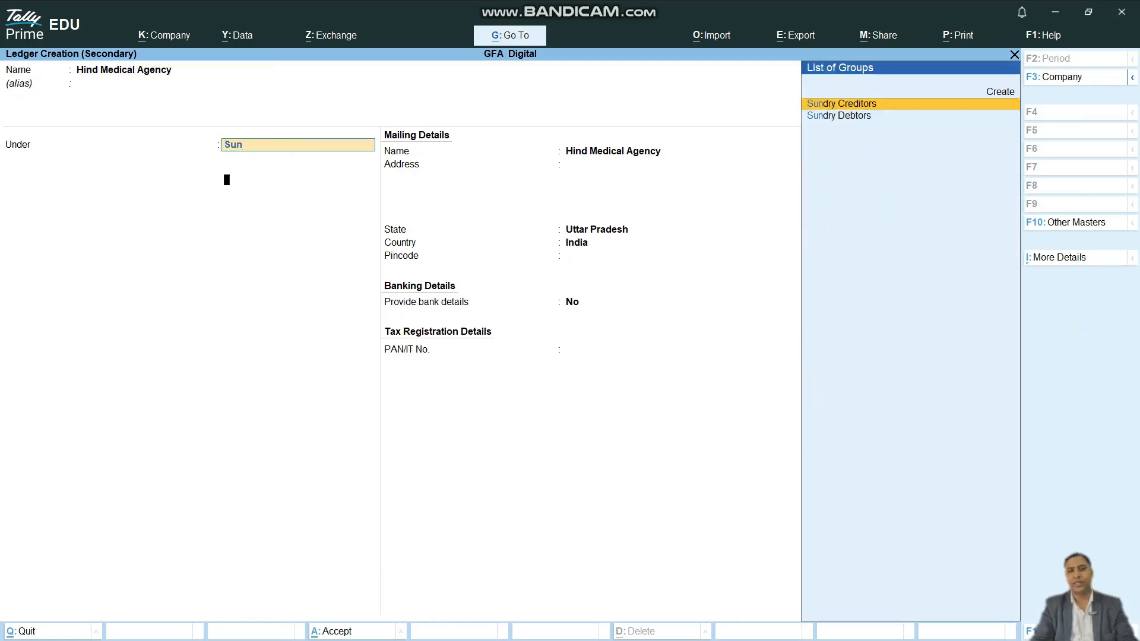
key("Return")
key("ctrl+a")
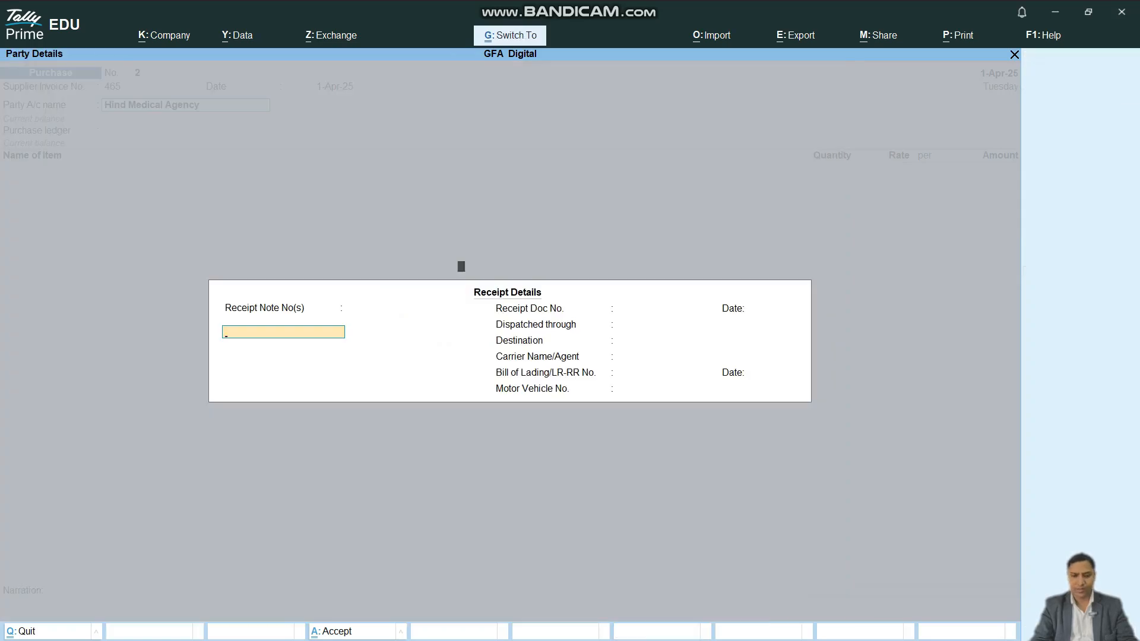
- Accept the receipt and party details unchanged, set the purchase ledger to Purchase, and add Sarodon 500 Mg as the first item
key("ctrl+a")
key("ctrl+a")
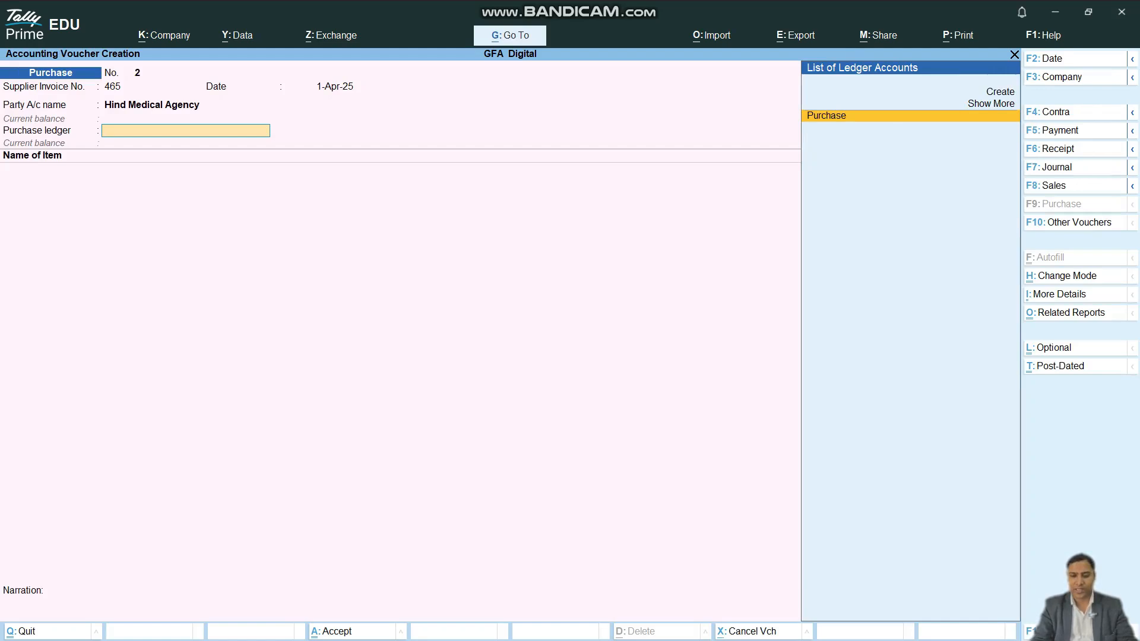
key("Return")
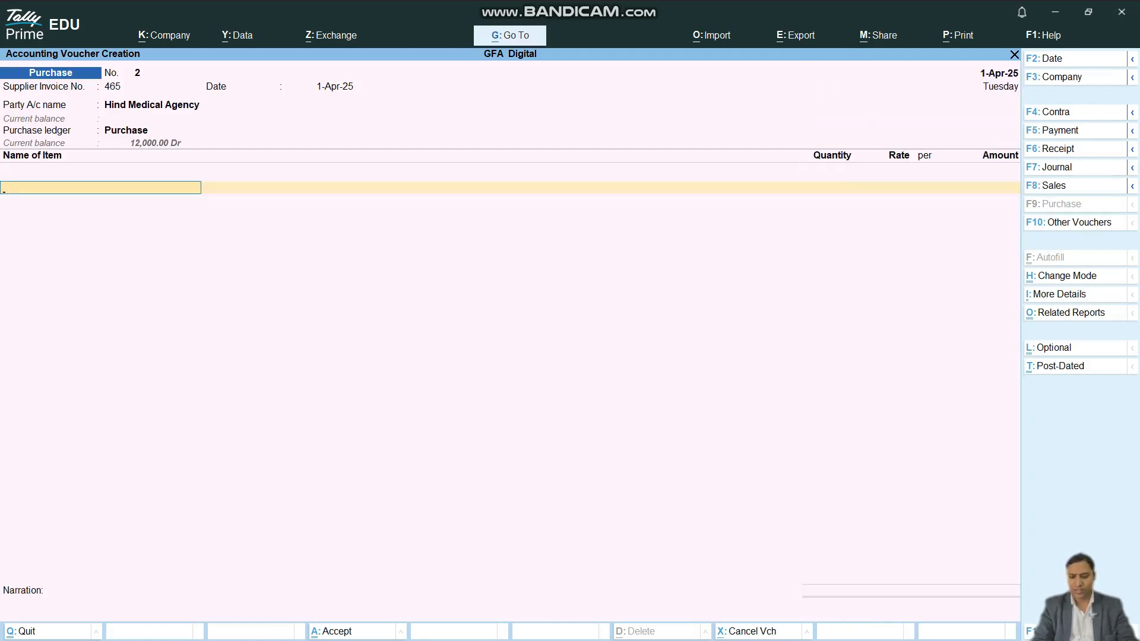
key("Down")
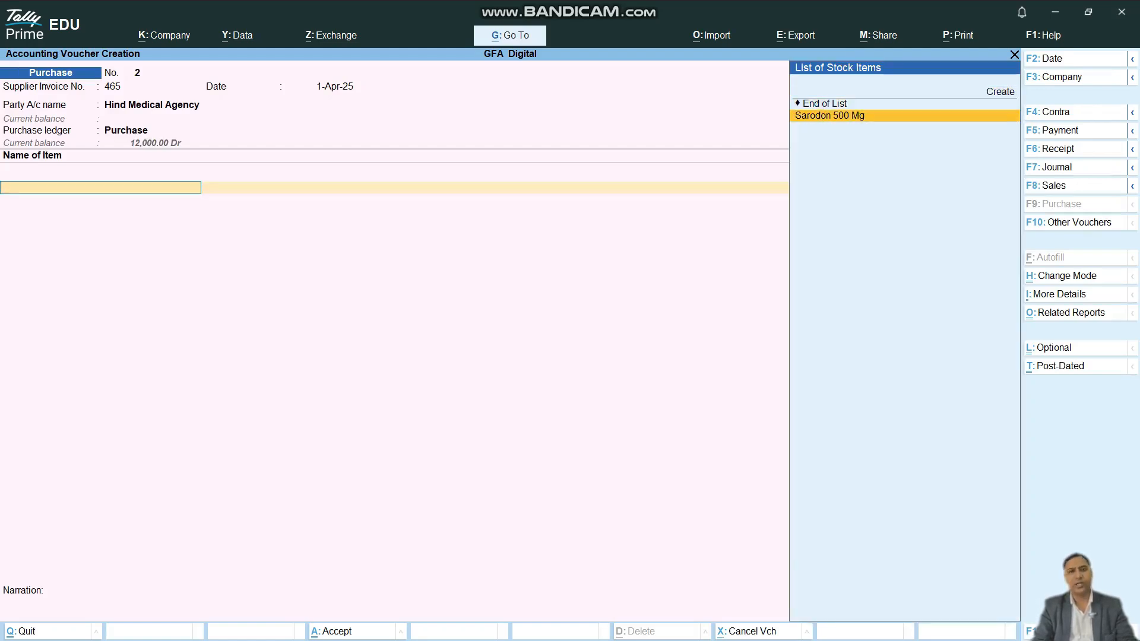
key("Return")
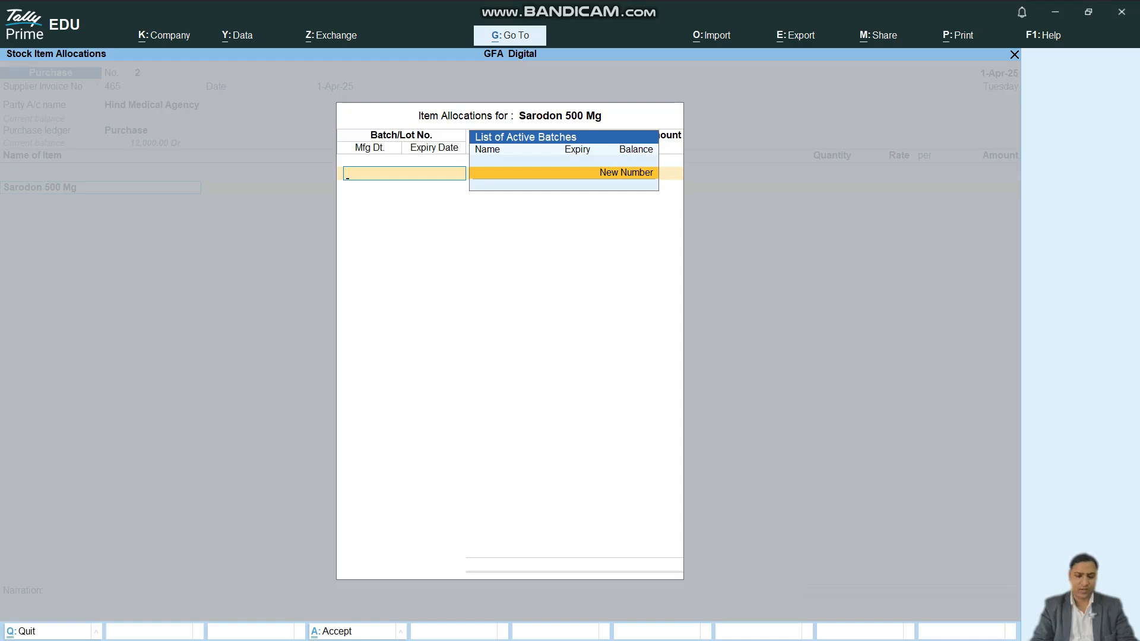
key("Escape")
key("Return")
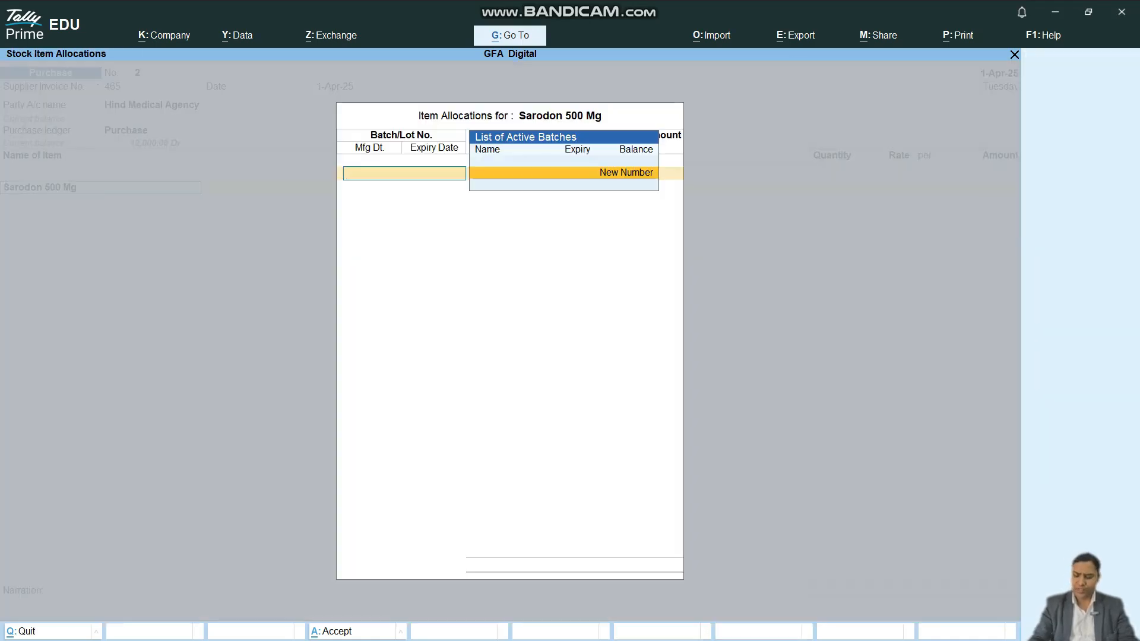
- Allocate Sarodon 500 Mg to new batch number 011 with a quantity of 500 Stripes at a rate of 12
key("Return")
type("011")
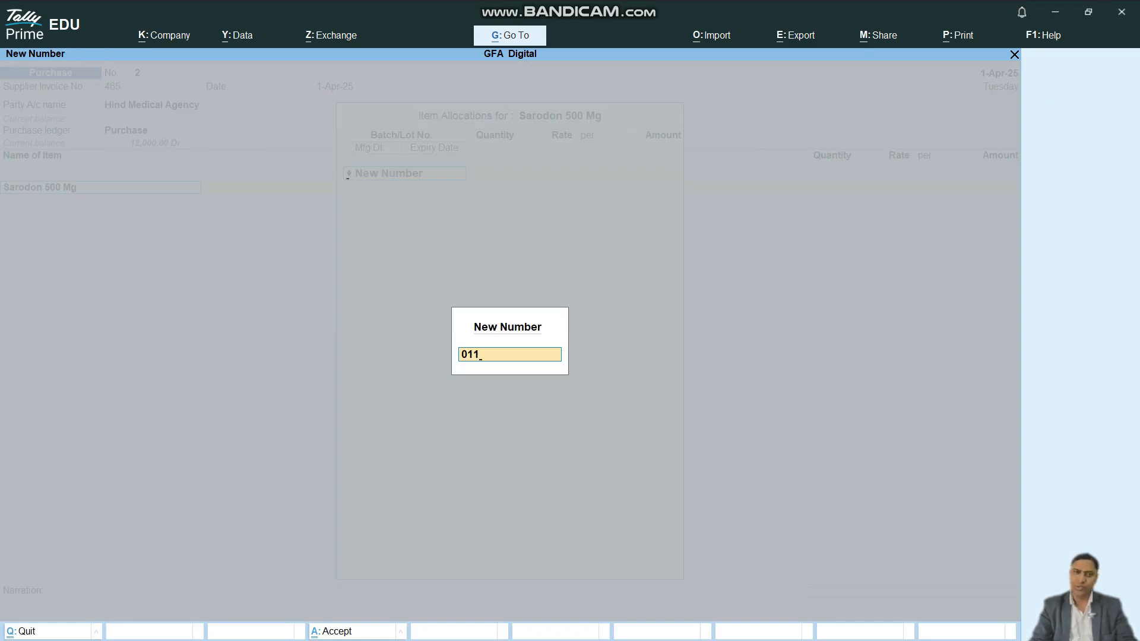
key("Return")
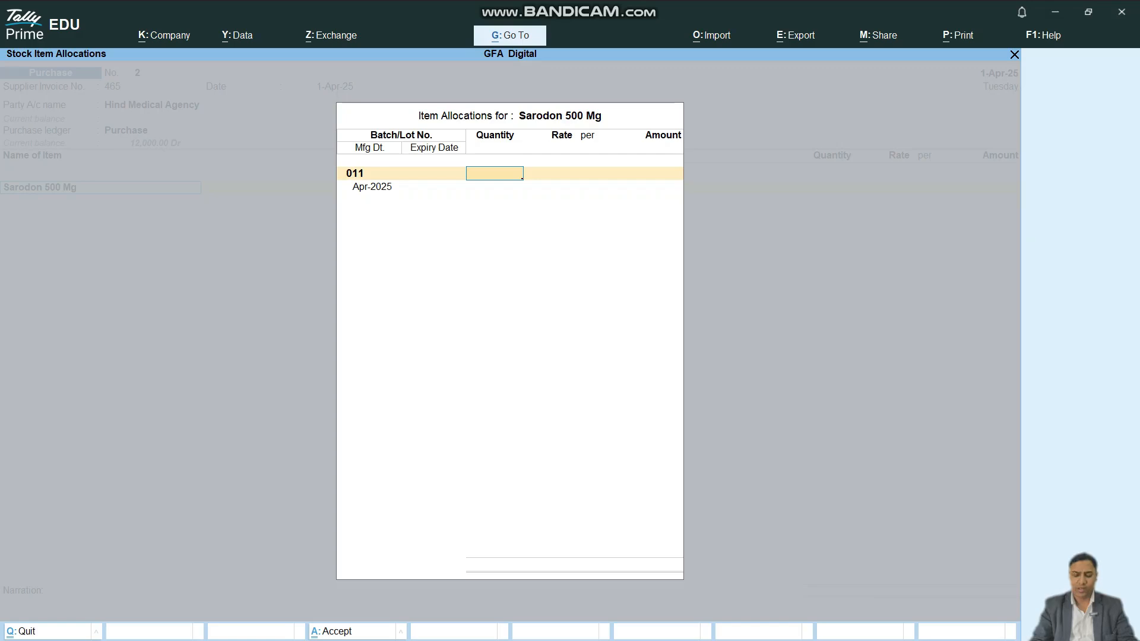
type("500")
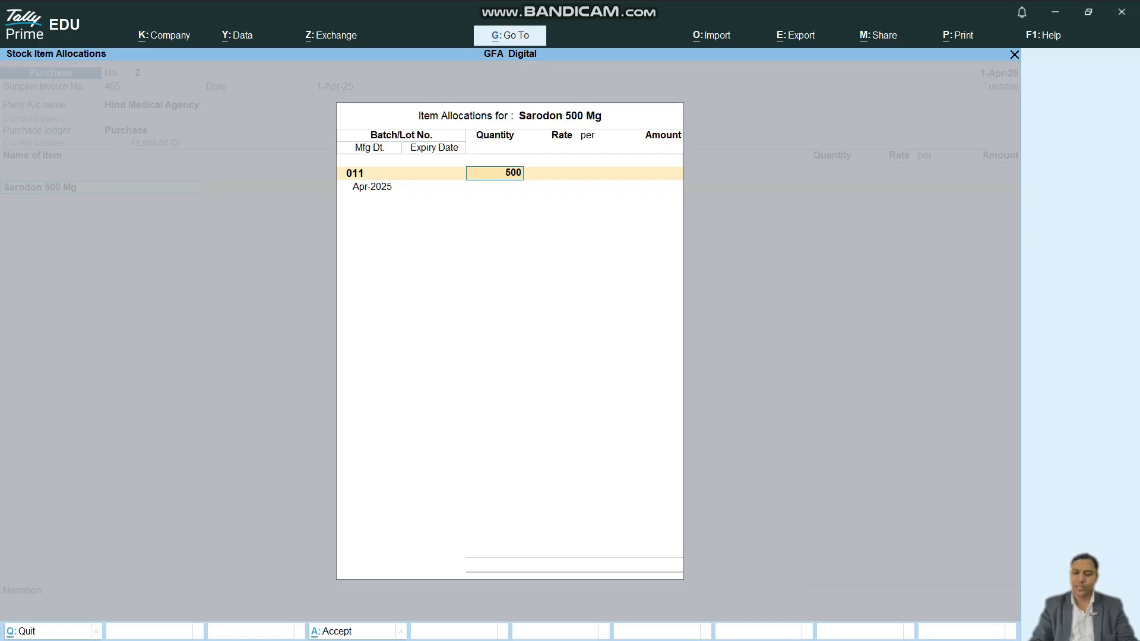
key("Return")
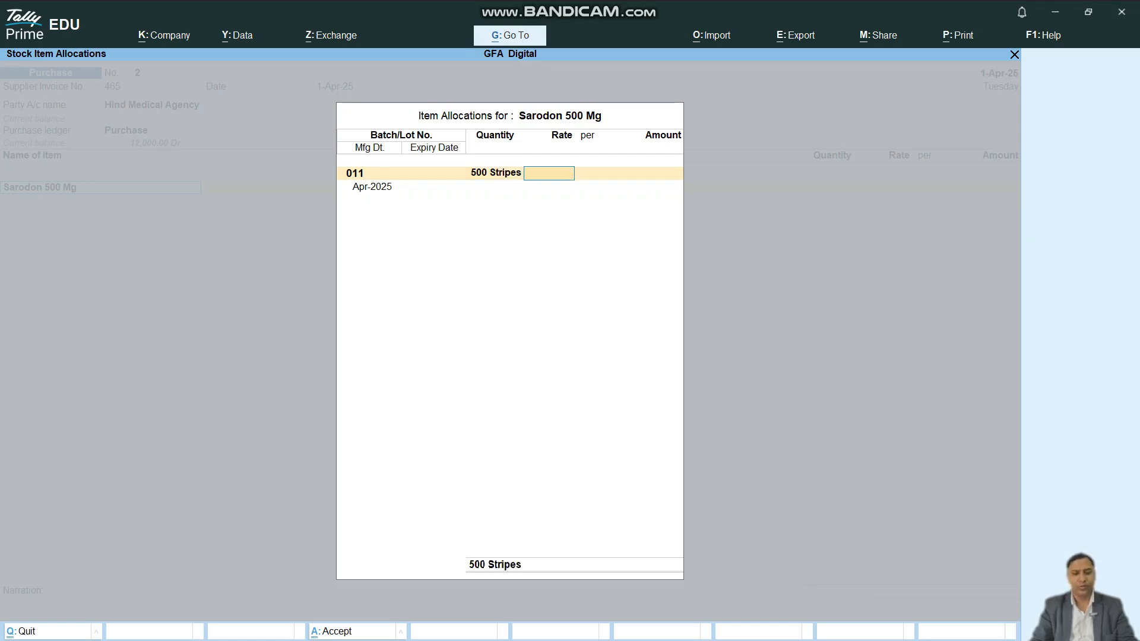
type("12")
key("Return")
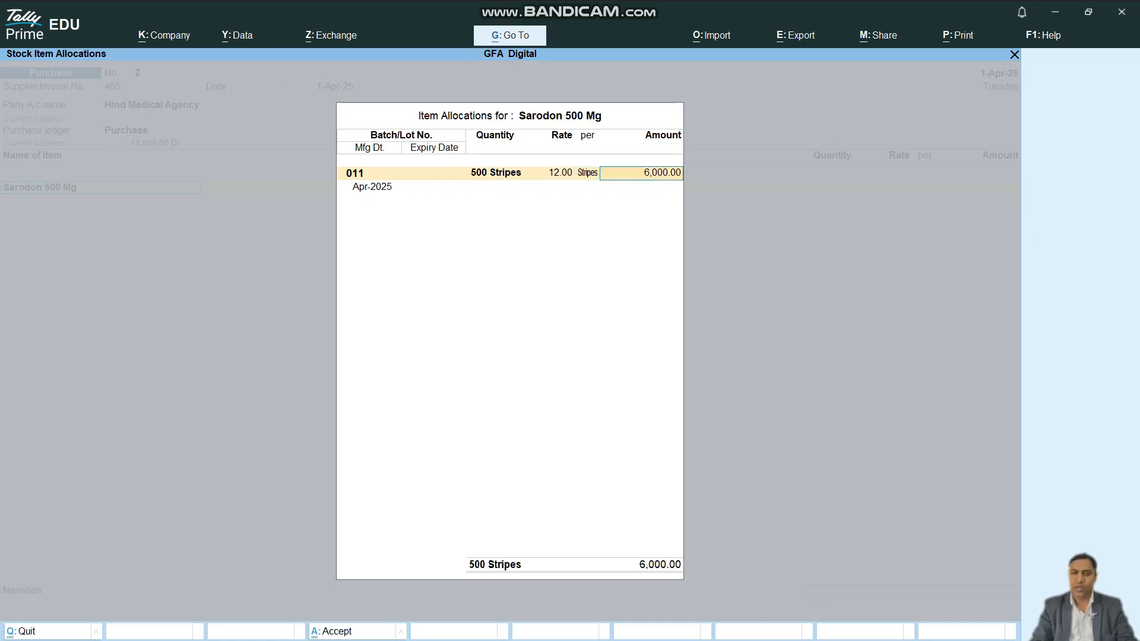
key("Return")
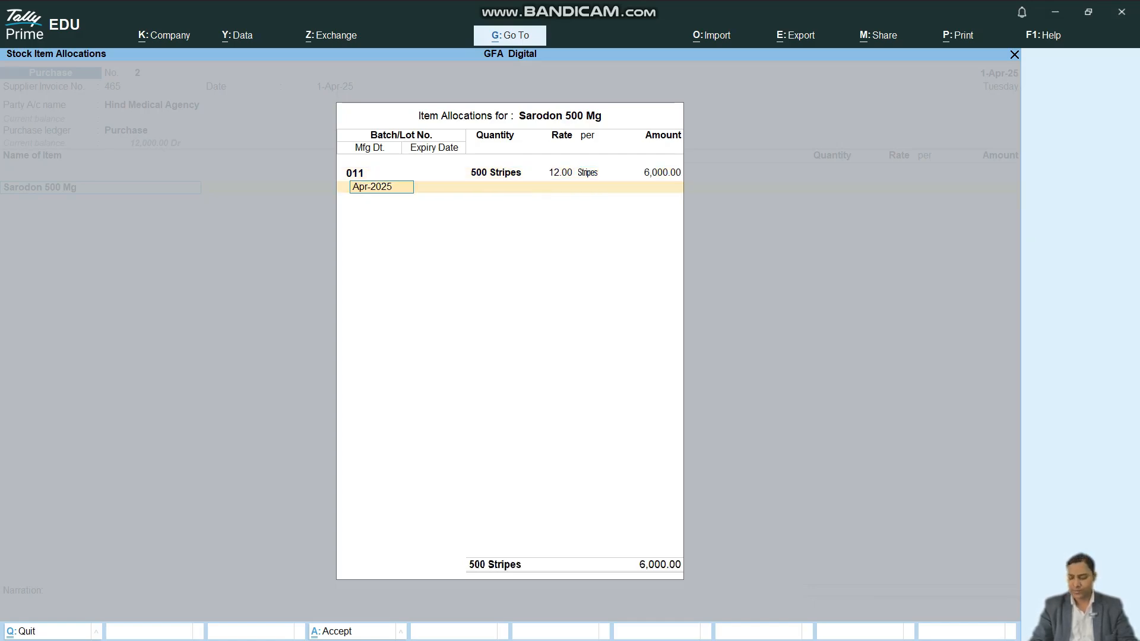
- Set batch 011's manufacturing date to 1.1.2025 and expiry date to 31.1.2026, and end the batch list
type("1.1.2025")
key("Return")
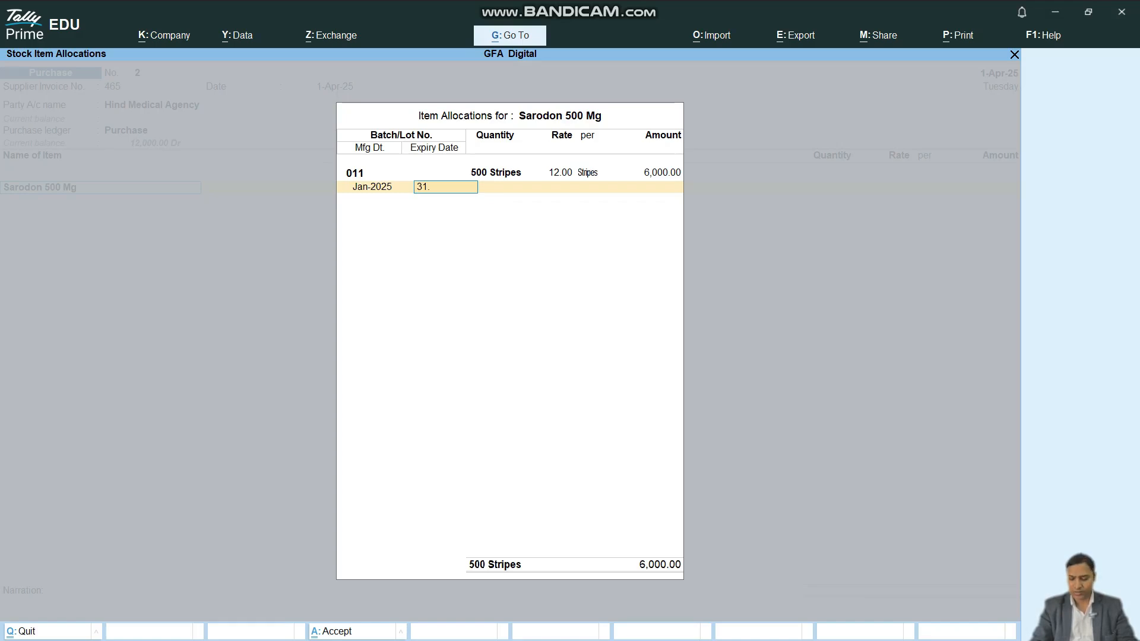
type("31.1.202")
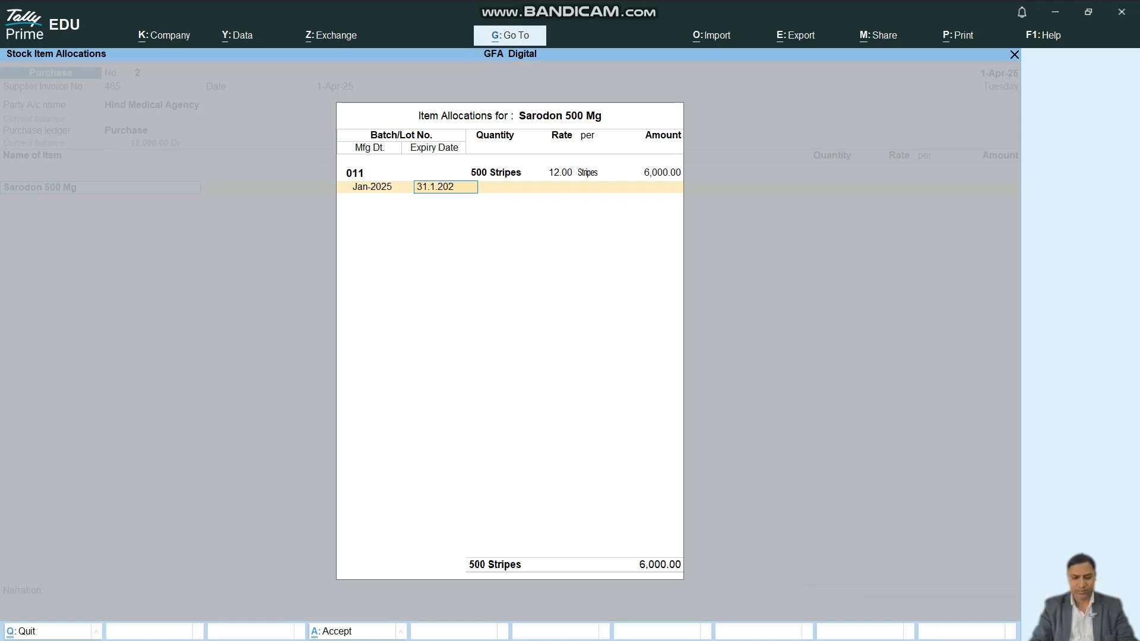
type("6")
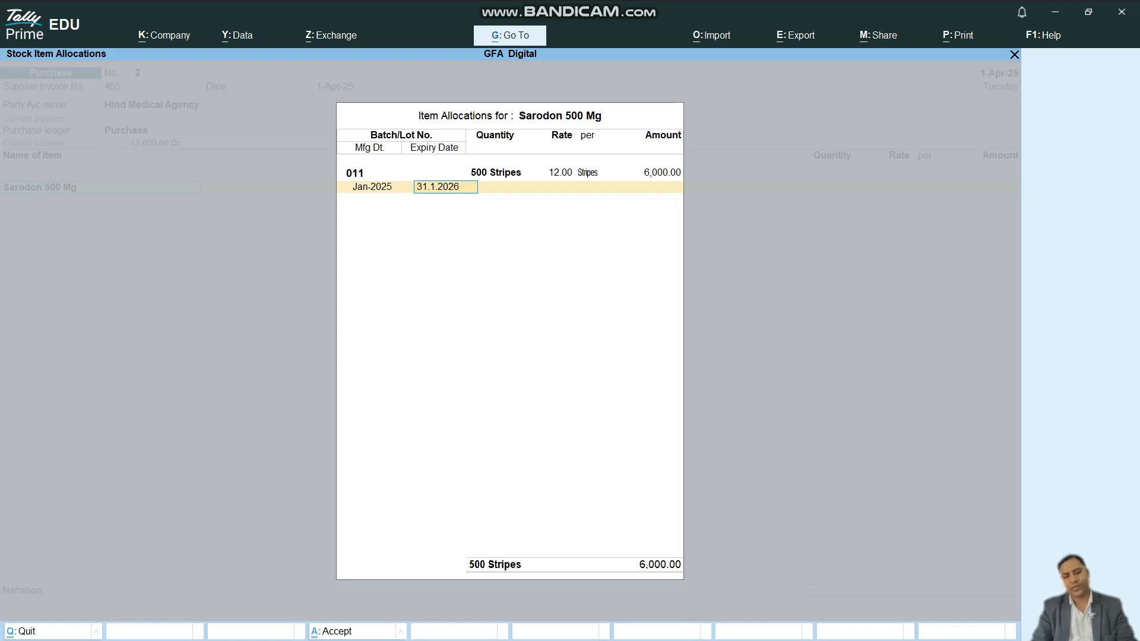
key("Return")
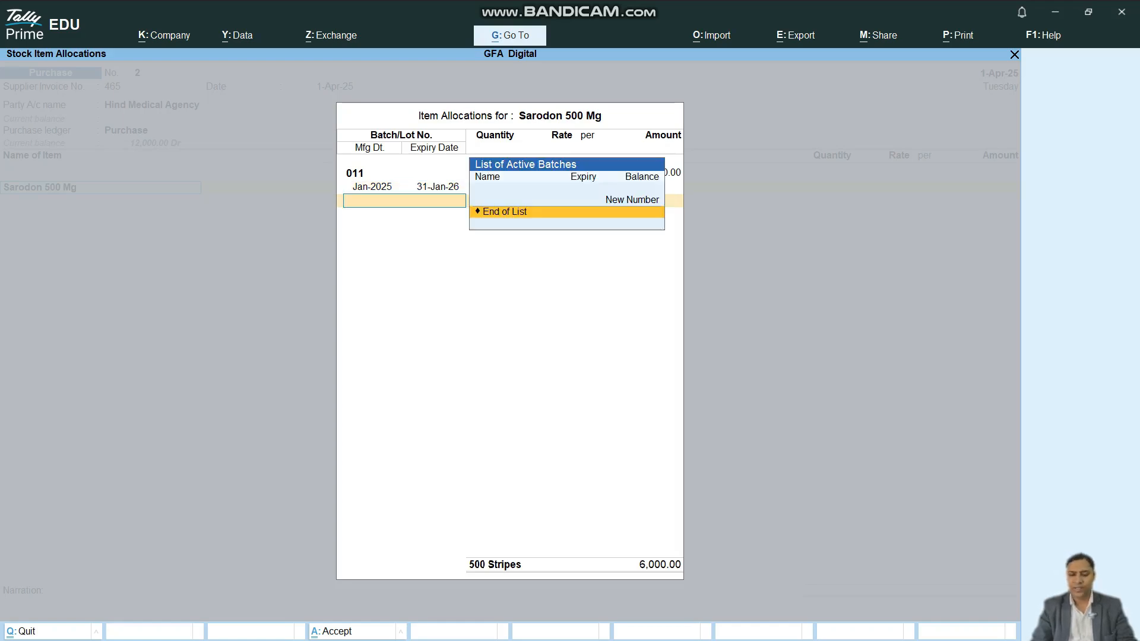
key("Return")
key("Return")
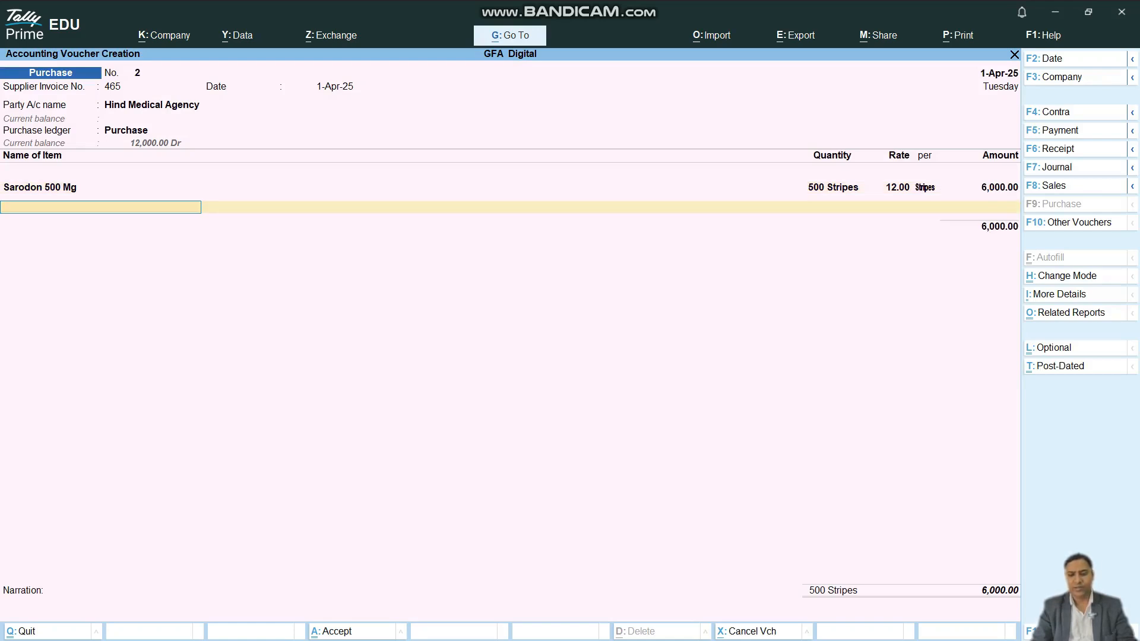
key("Return")
key("Return")
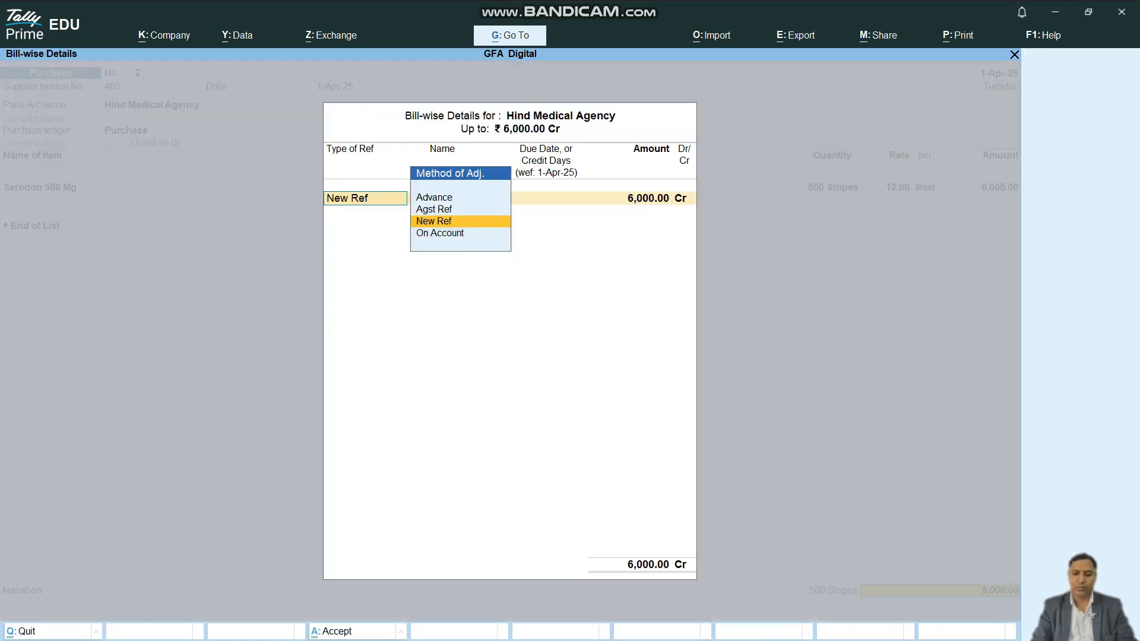
key("Return")
key("Return")
key("Return")
key("Return")
key("Return")
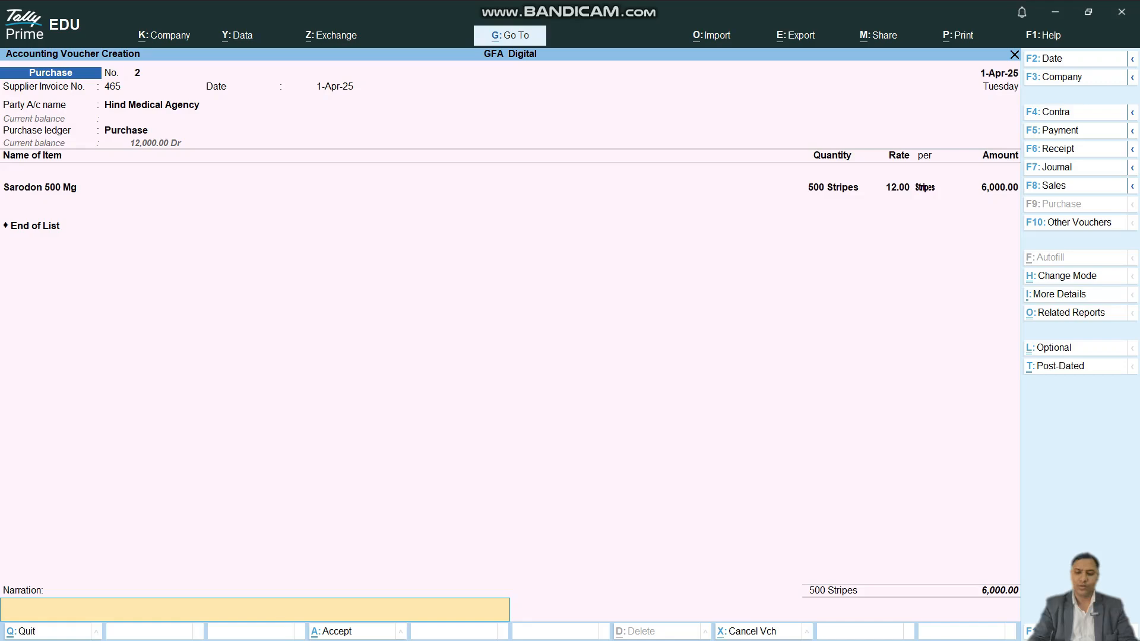
key("BackSpace")
key("BackSpace")
key("BackSpace")
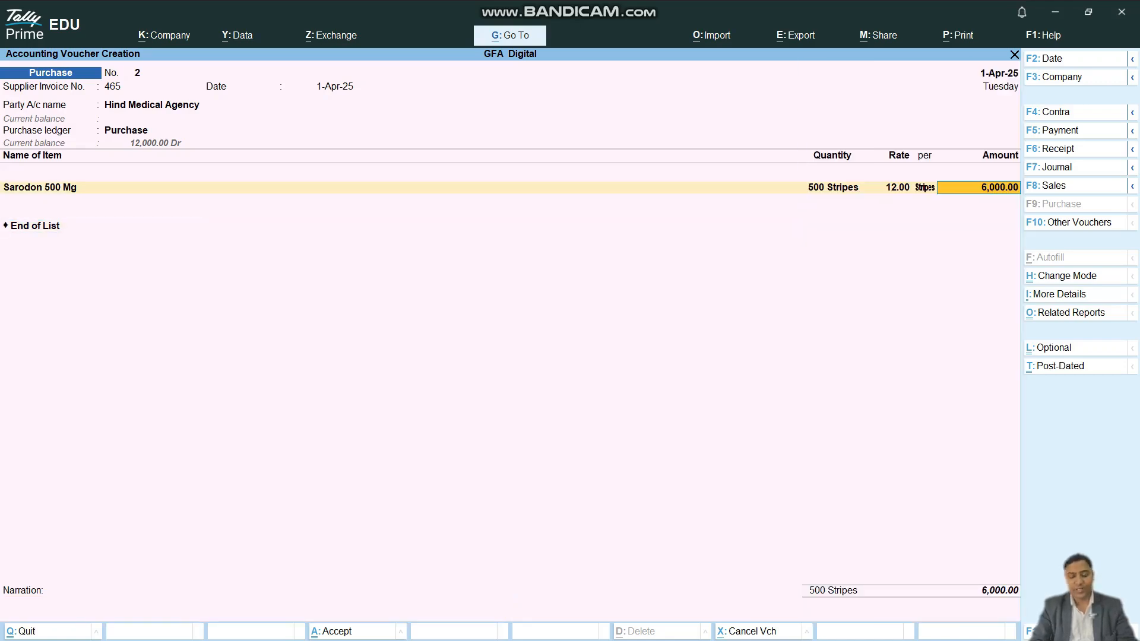
key("Return")
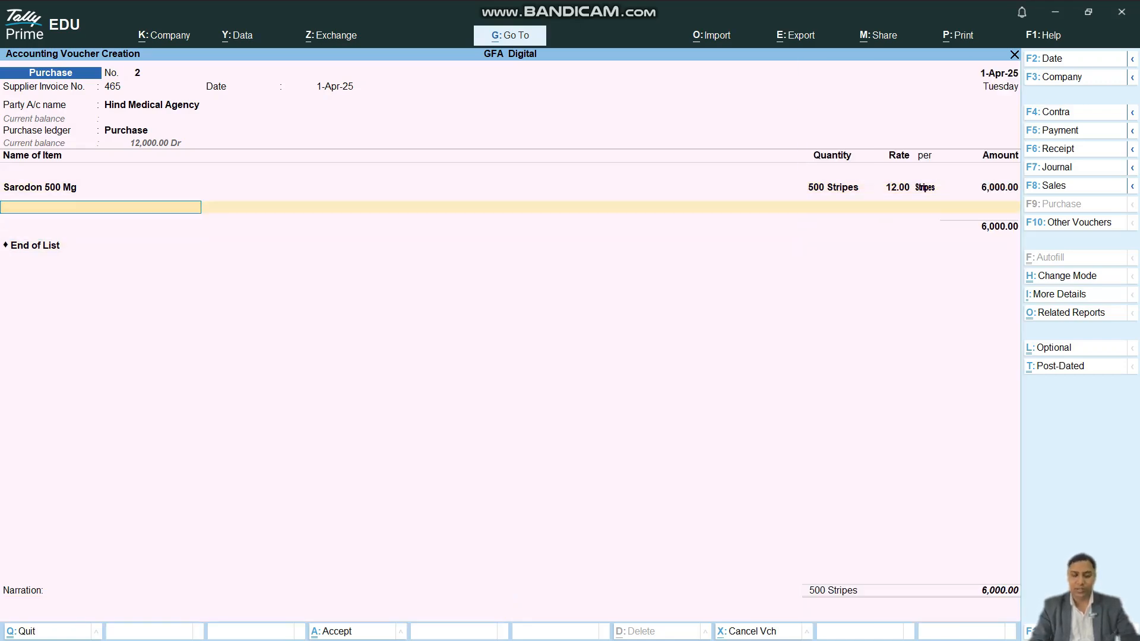
- Create a stock item named Sumo 500 Mg from the second item line, under Medicine, with unit Stripes and no alternate unit
key("alt+c")
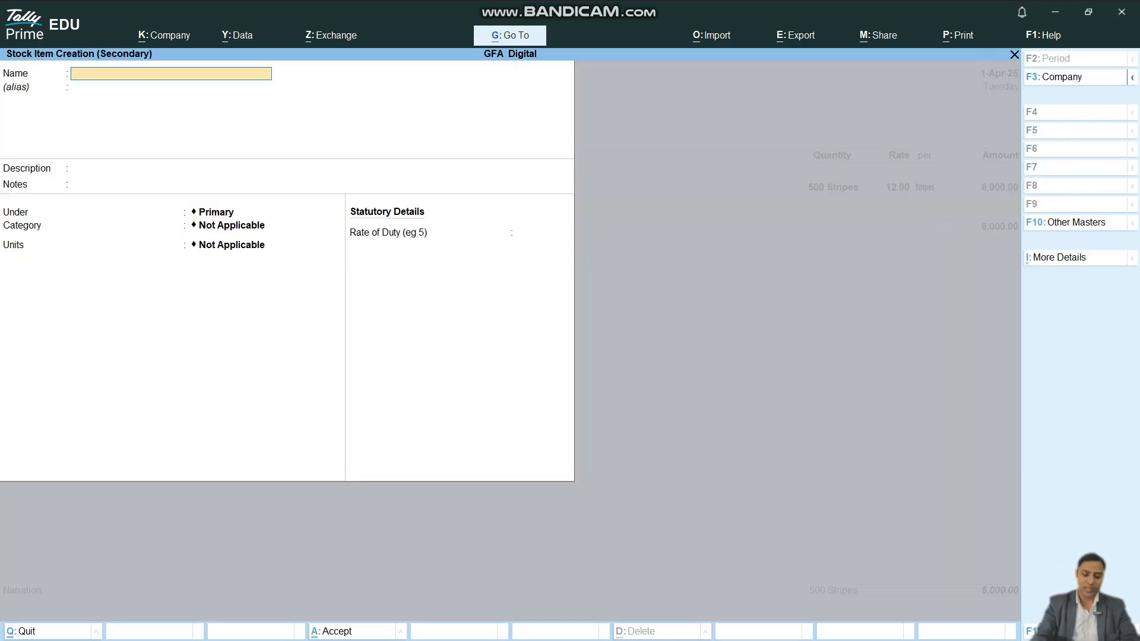
type("Sumo 500 Mg")
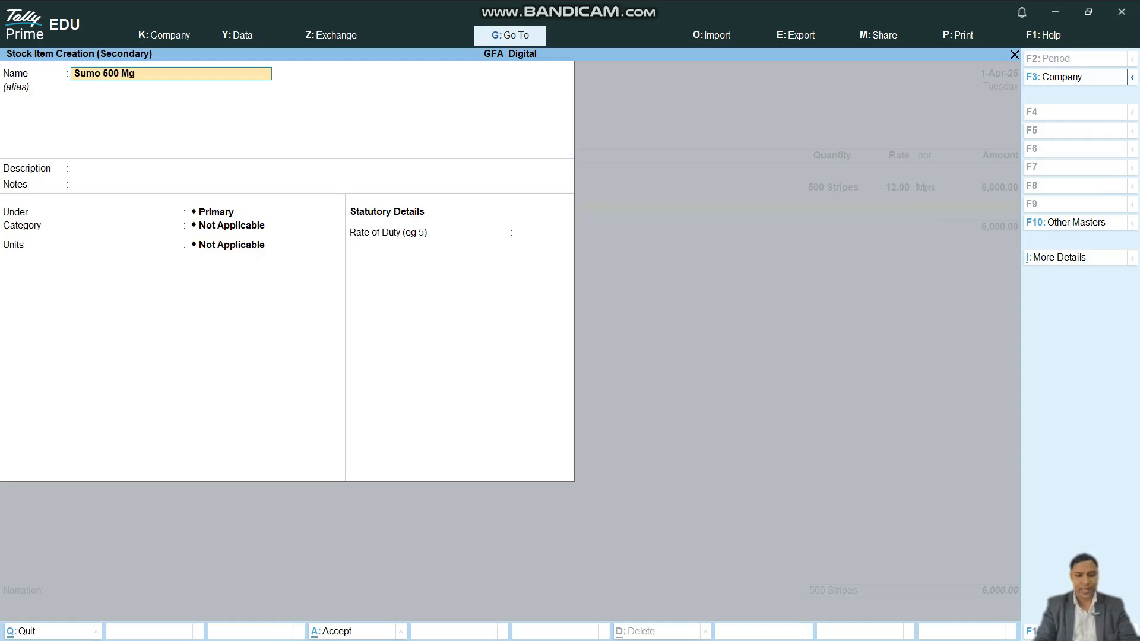
key("Return")
key("Return")
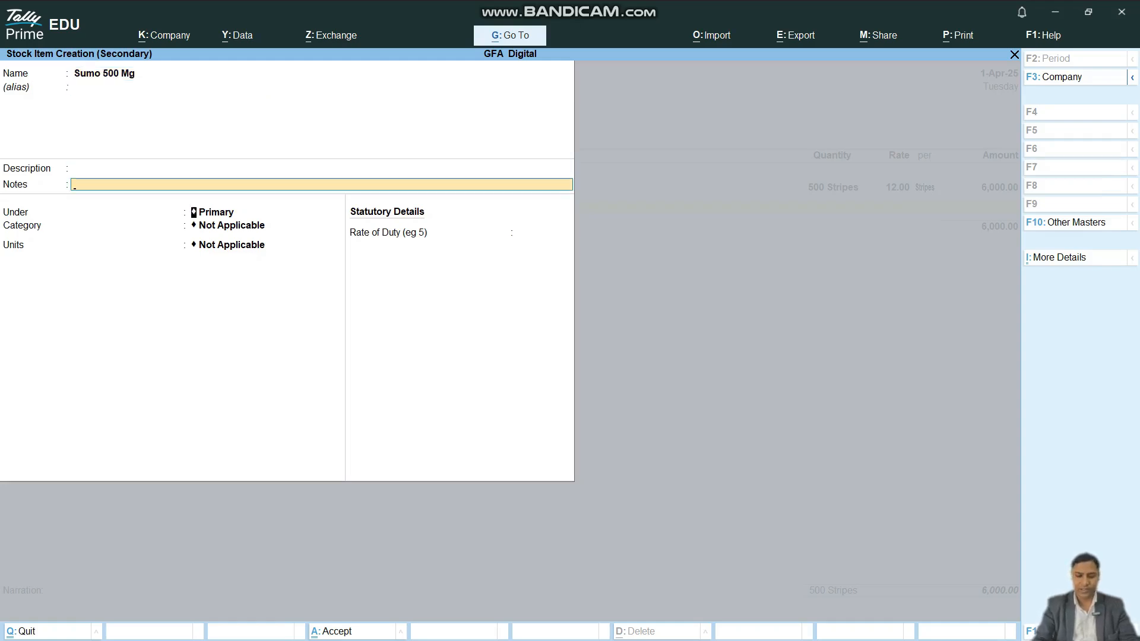
key("Return")
key("Down")
key("Return")
key("Return")
key("Return")
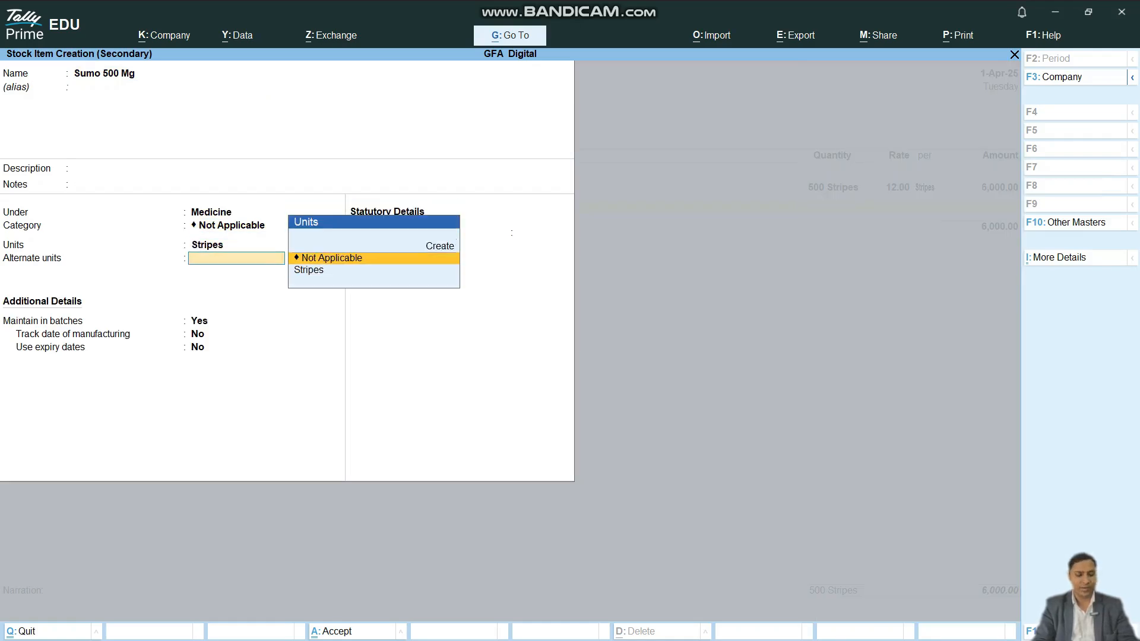
key("Return")
- Keep Sumo 500 Mg maintained in batches, enable manufacturing date tracking and expiry dates, and save it without a duty rate
key("Return")
key("y")
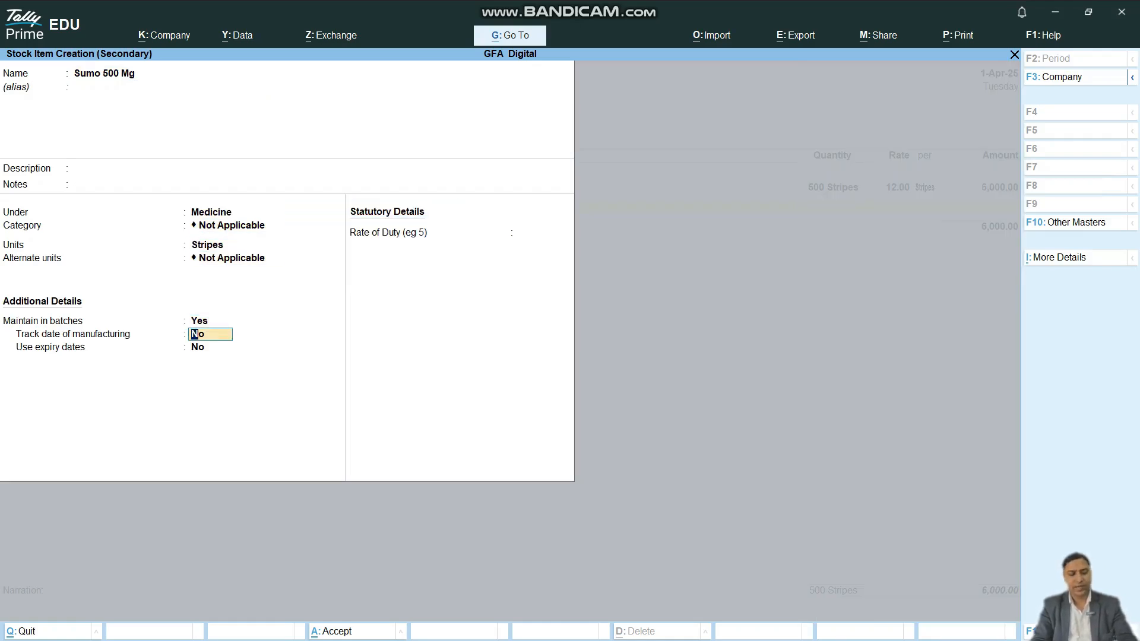
key("Return")
key("y")
key("Return")
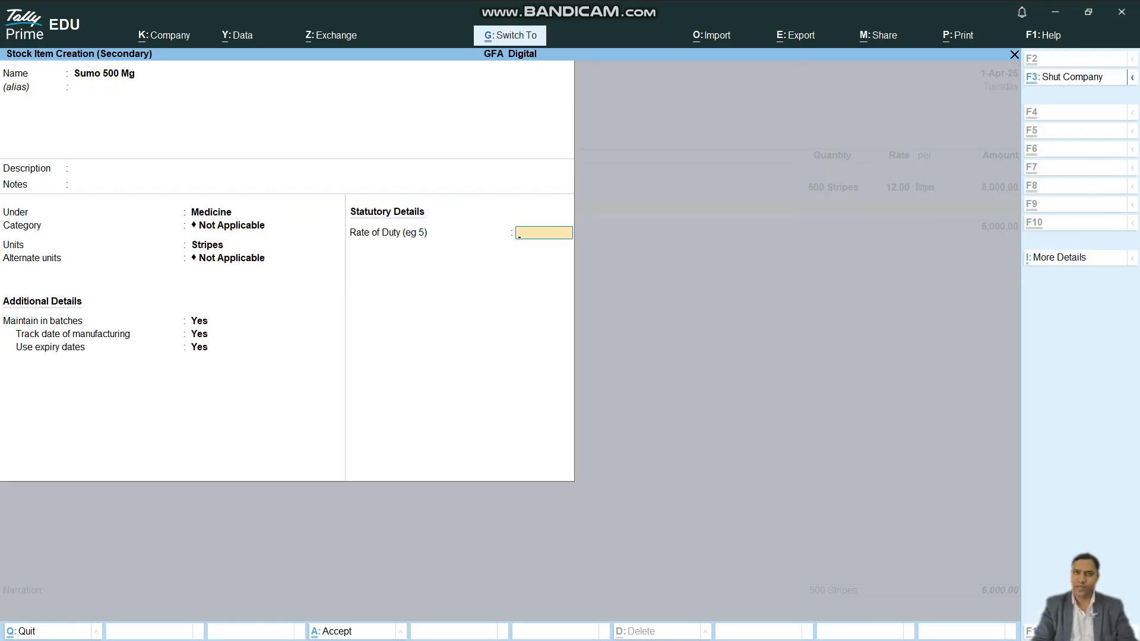
key("ctrl+a")
- Allocate Sumo 500 Mg to new batch number 0121 with a quantity of 700 Stripes at a rate of 20
key("Return")
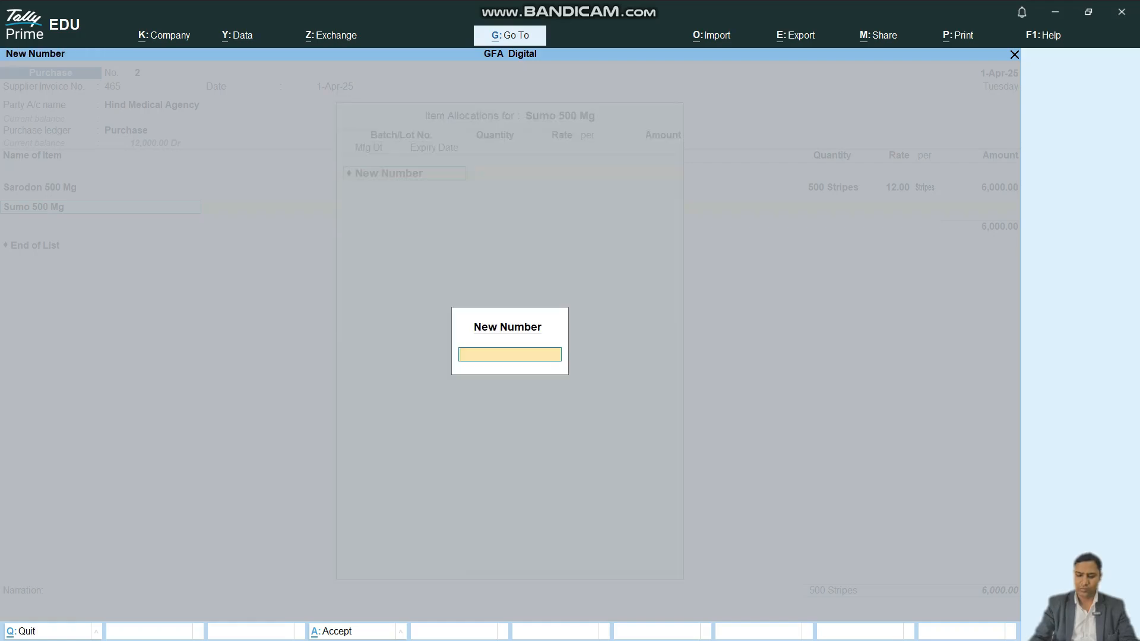
type("0121")
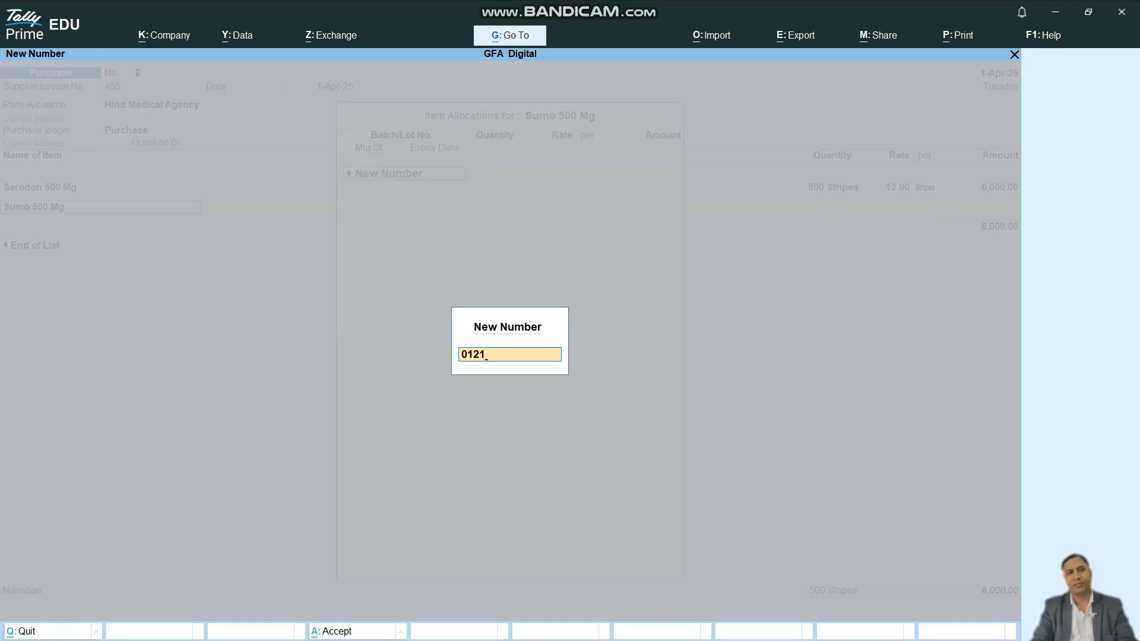
key("Return")
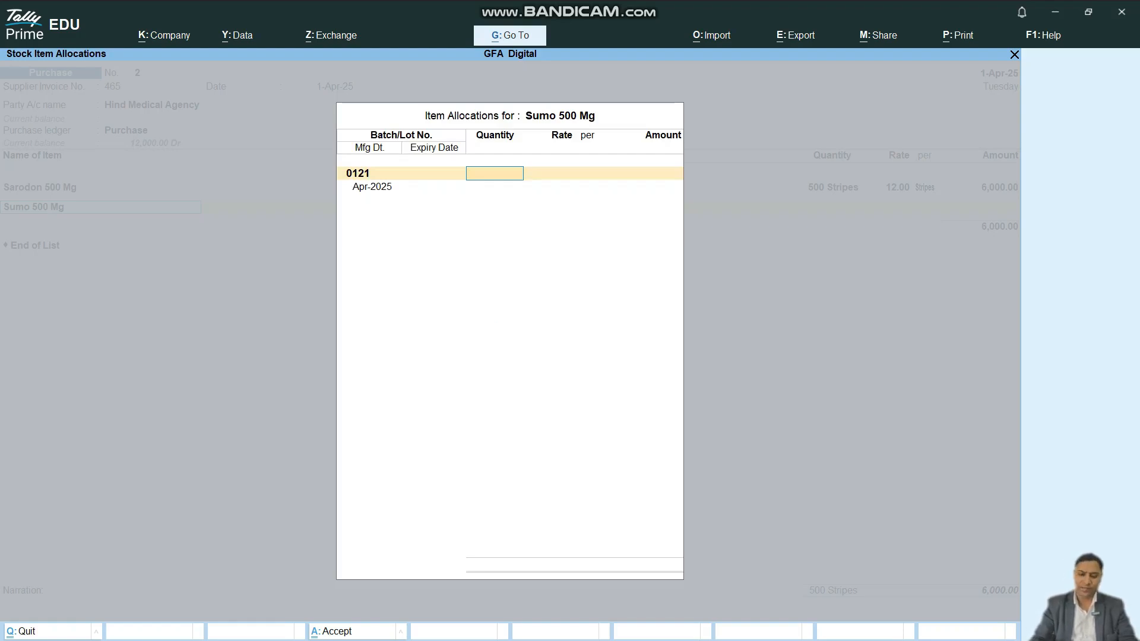
type("700")
key("Return")
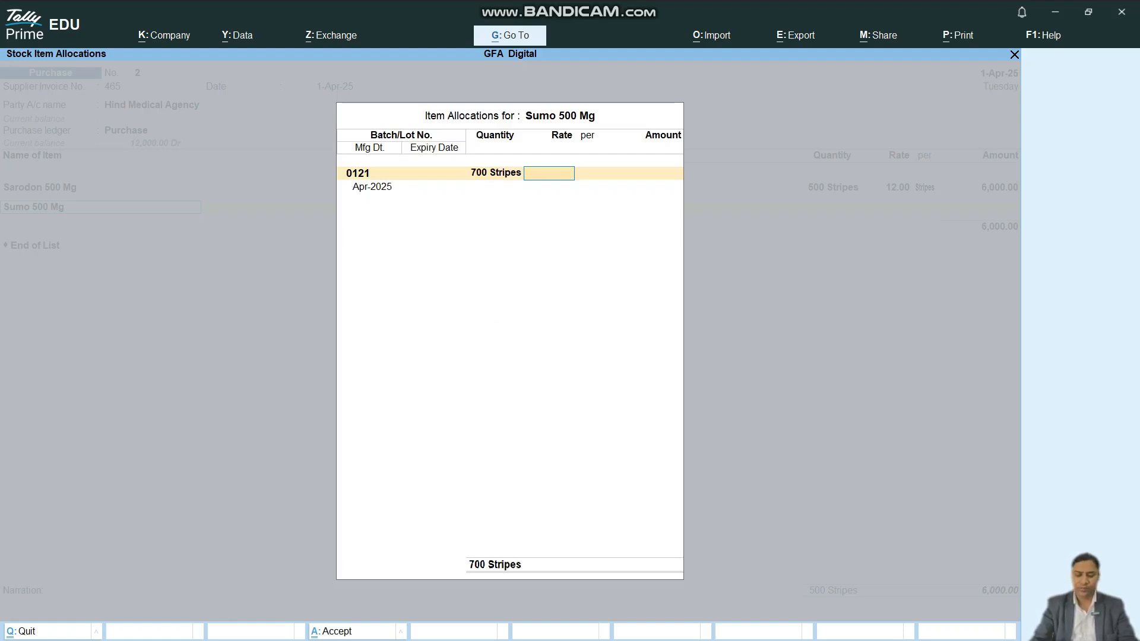
type("20")
key("Return")
key("Return")
key("Return")
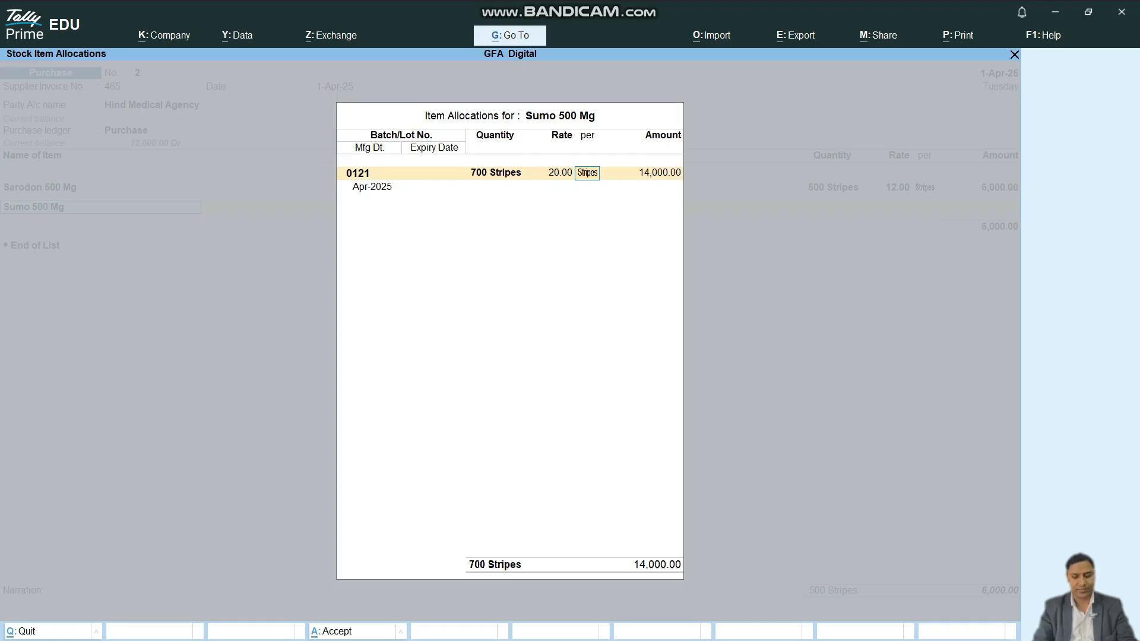
- Set batch 0121's manufacturing date to 1.1.2025 and enter 31.1.2027 as its expiry date
type("1.")
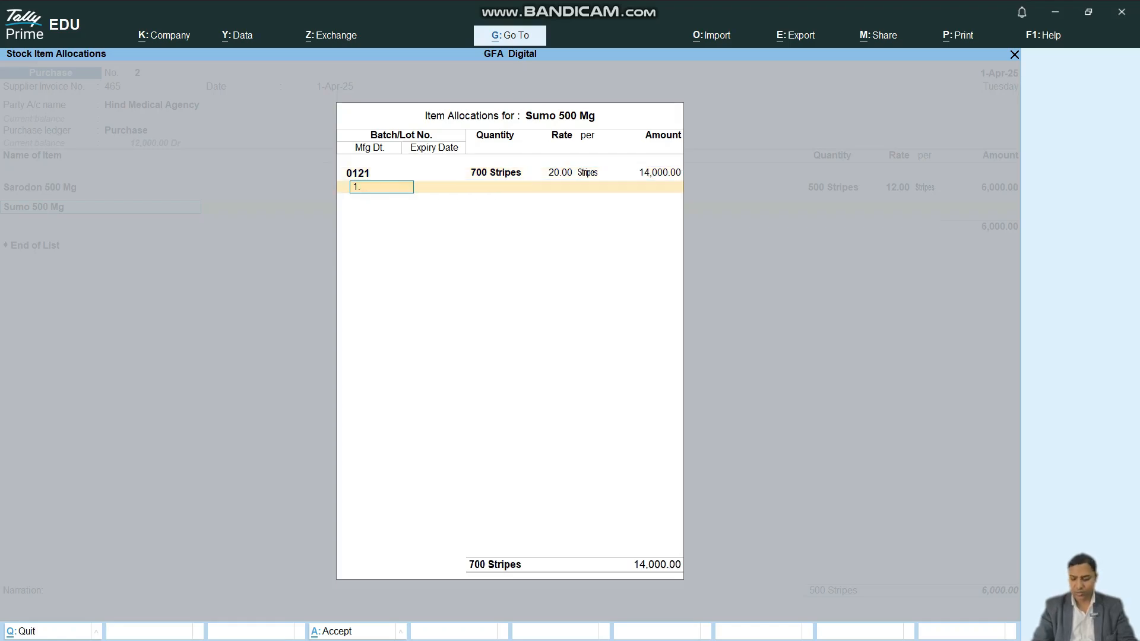
type("1.2025")
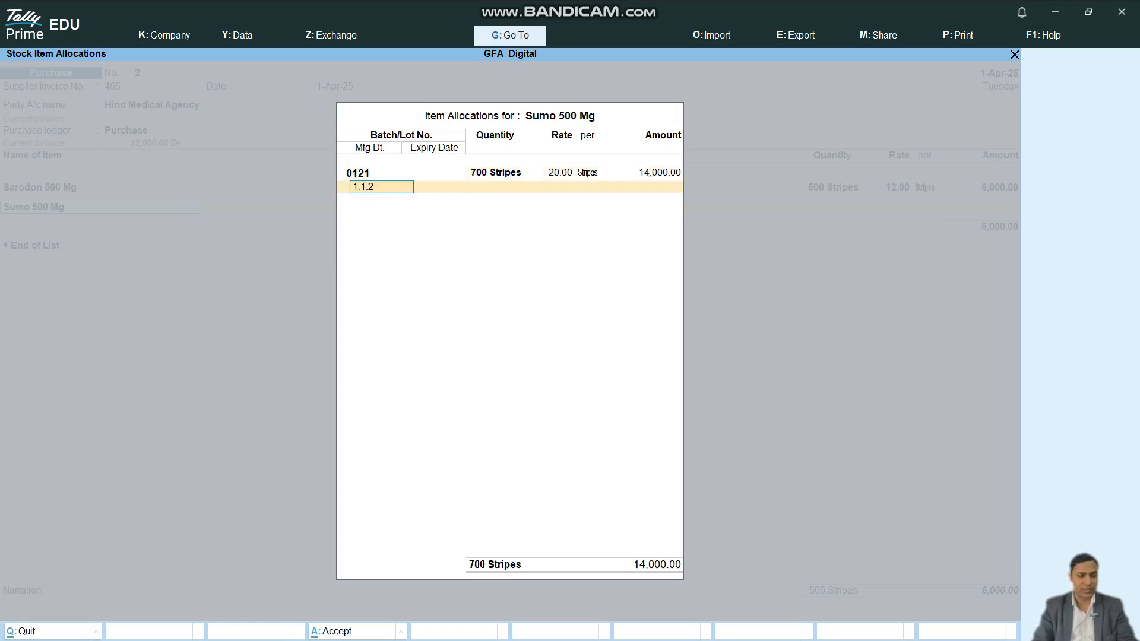
key("Return")
type("3")
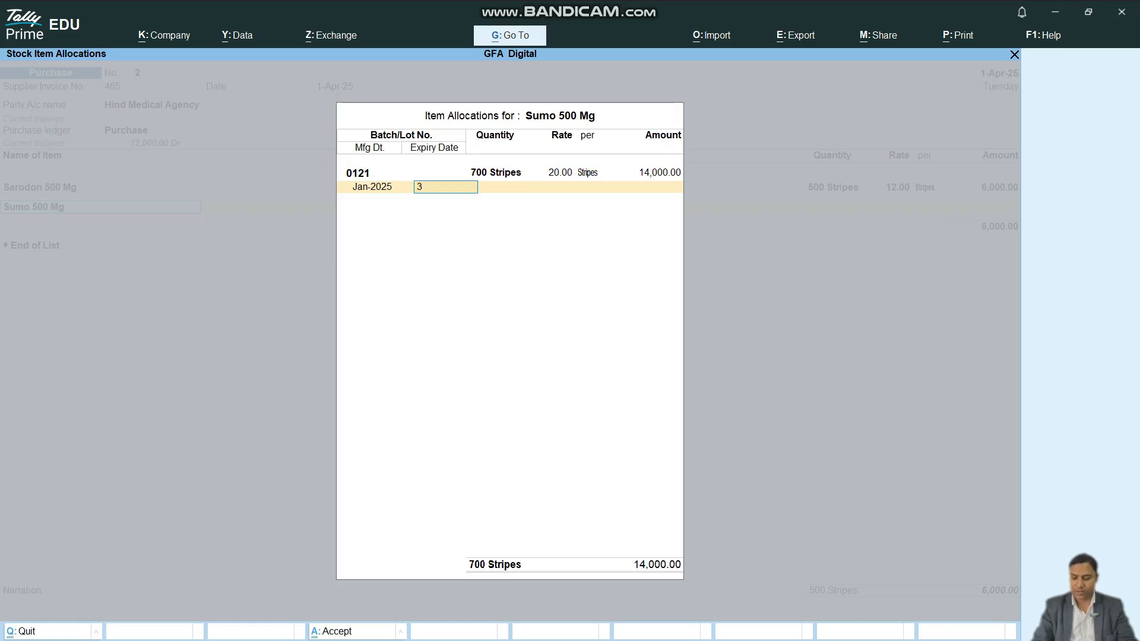
type("1.1.2027")
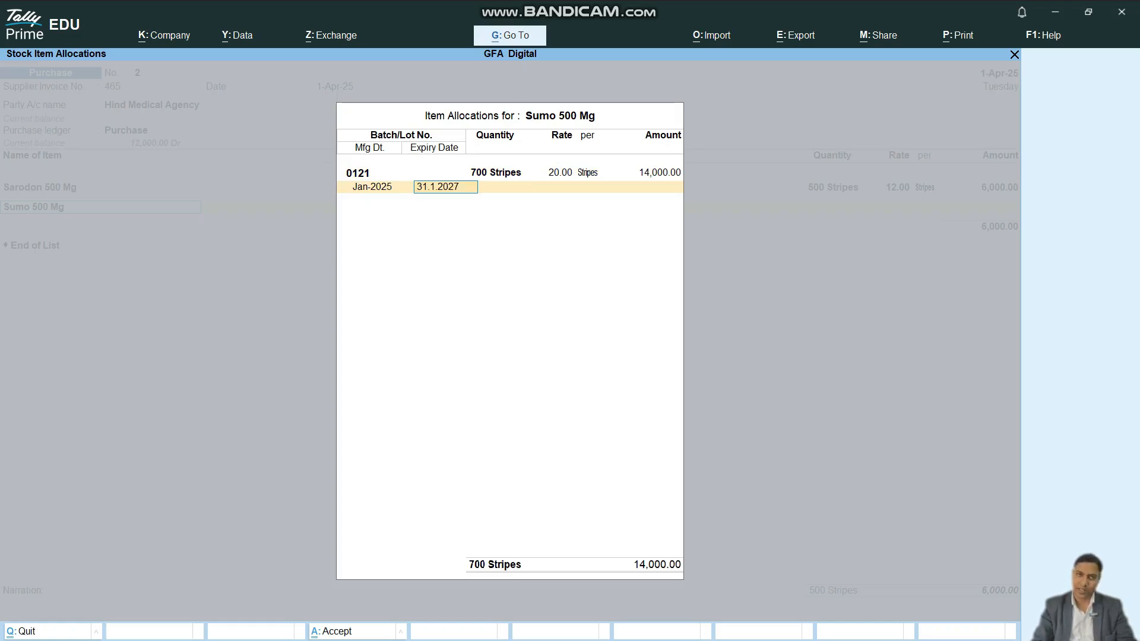
- Keep the entered expiry date for batch 0121 and finish the batch allocation of Sumo 500 Mg in the purchase voucher
key("Return")
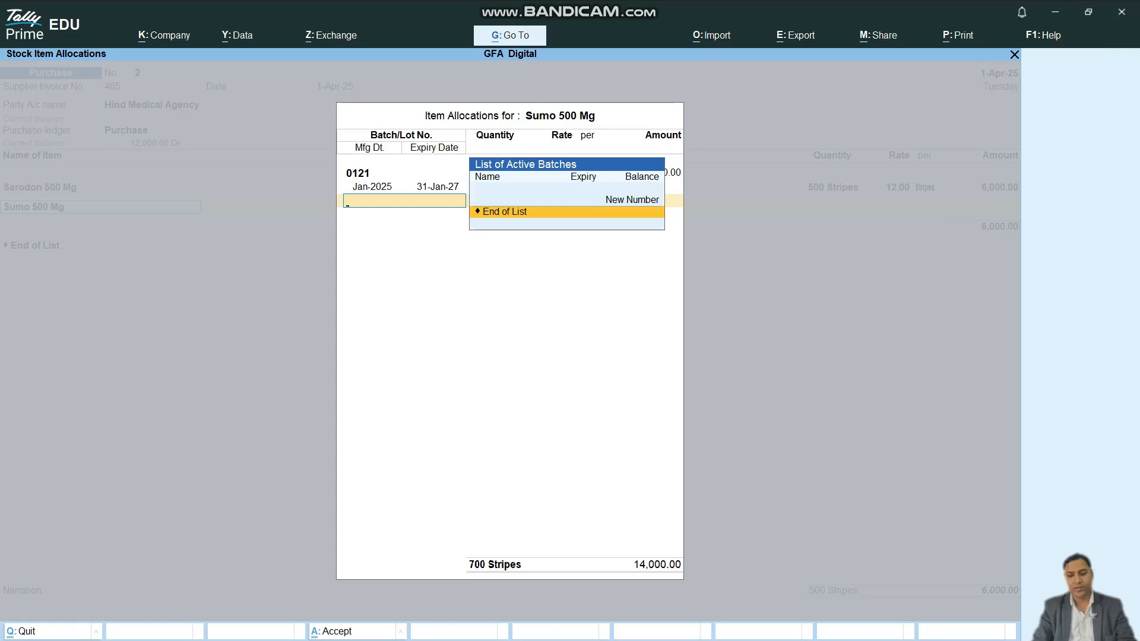
key("Return")
key("Return")
key("Return")
key("Return")
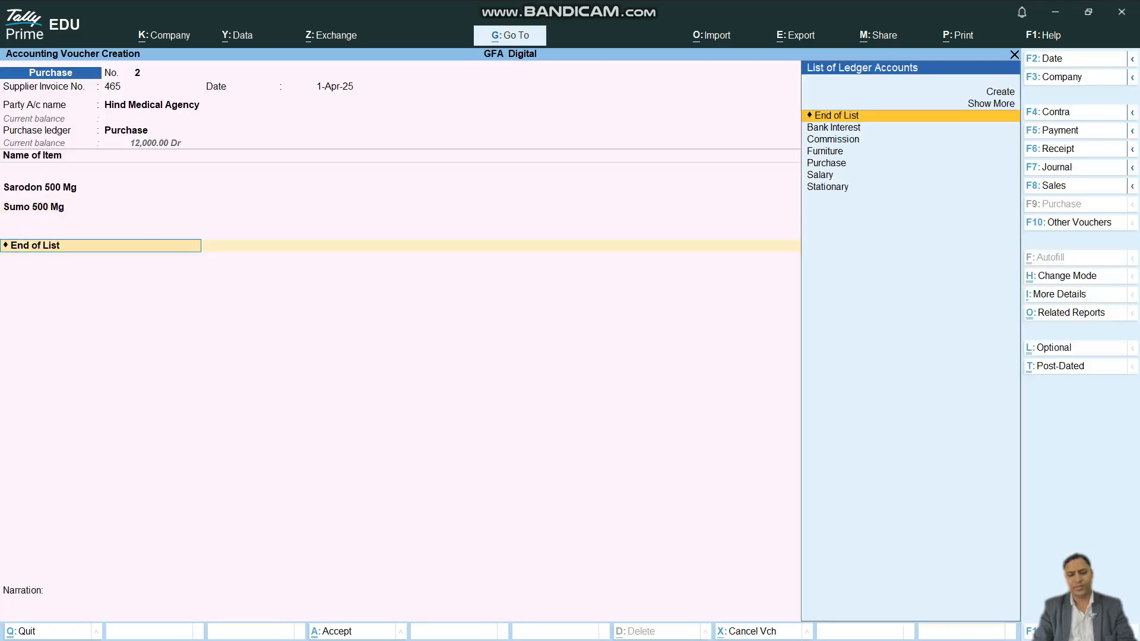
- End the item list, record the full amount as New Ref 465 for Hind Medical Agency, and save the purchase voucher
key("Return")
key("Return")
key("Return")
key("Return")
key("Return")
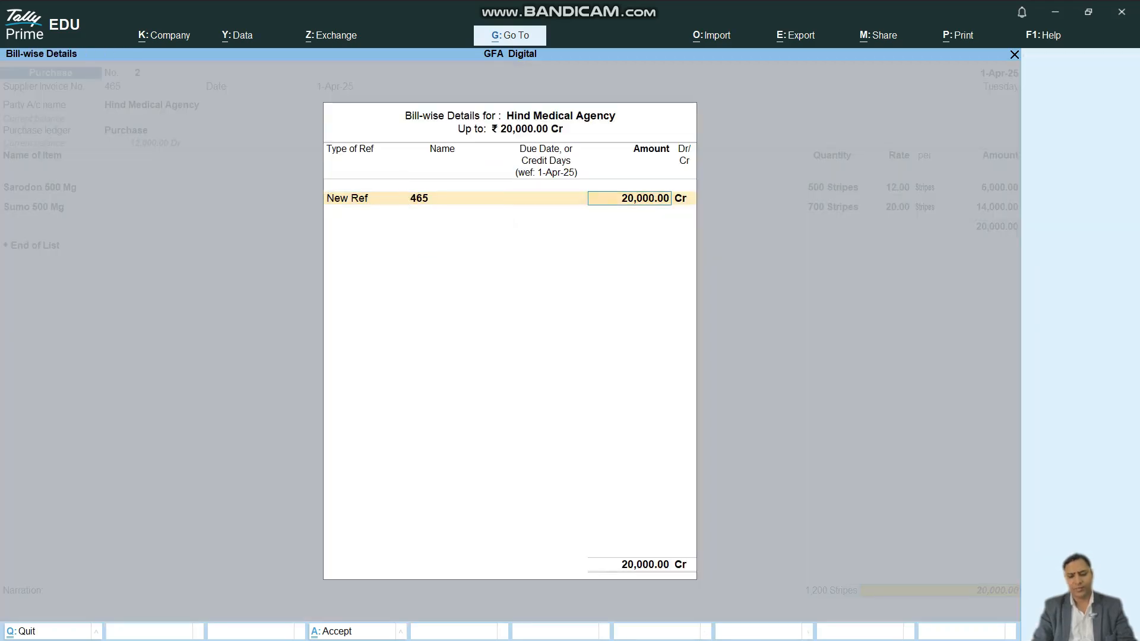
key("Return")
key("Return")
key("Return")
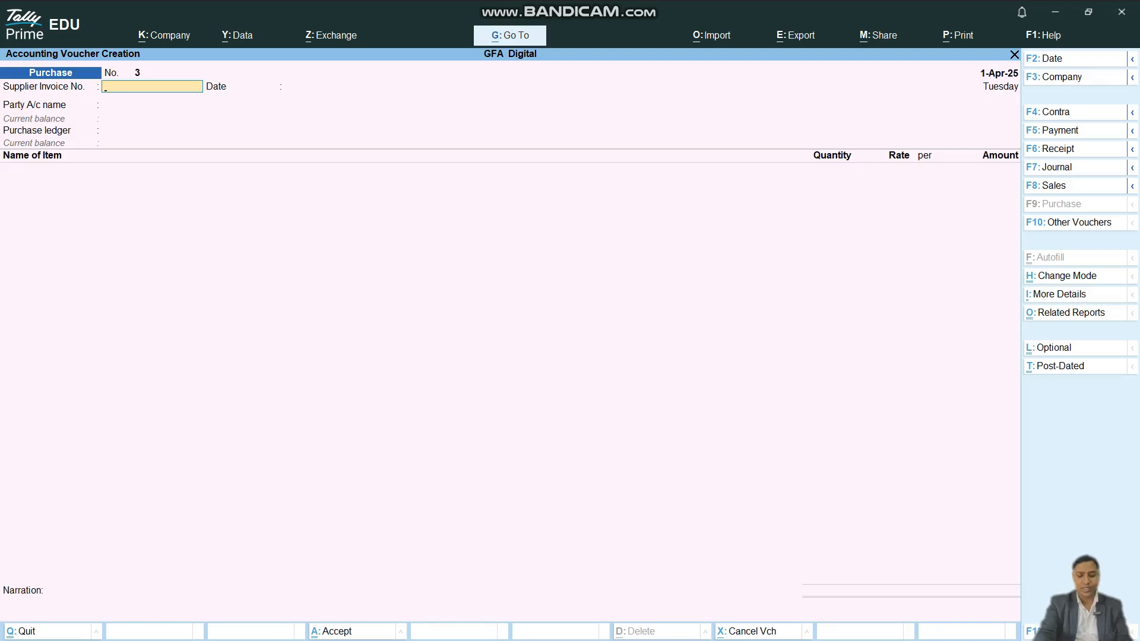
- Start a sales voucher and create a new party ledger named Ashok Medical Store from its party account field
key("F8")
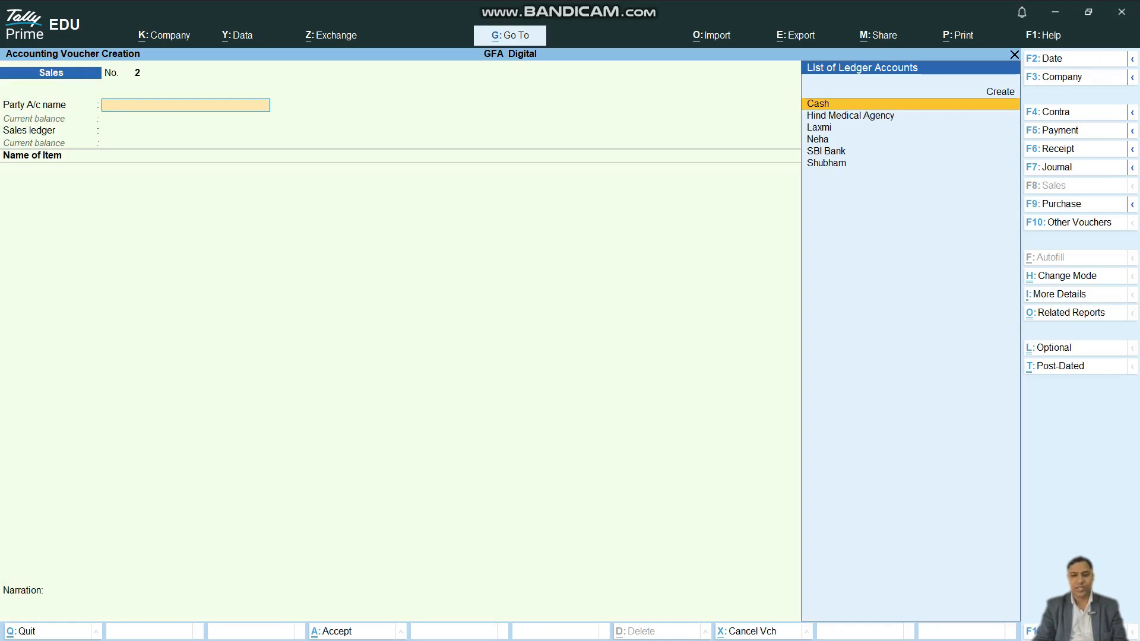
key("Up")
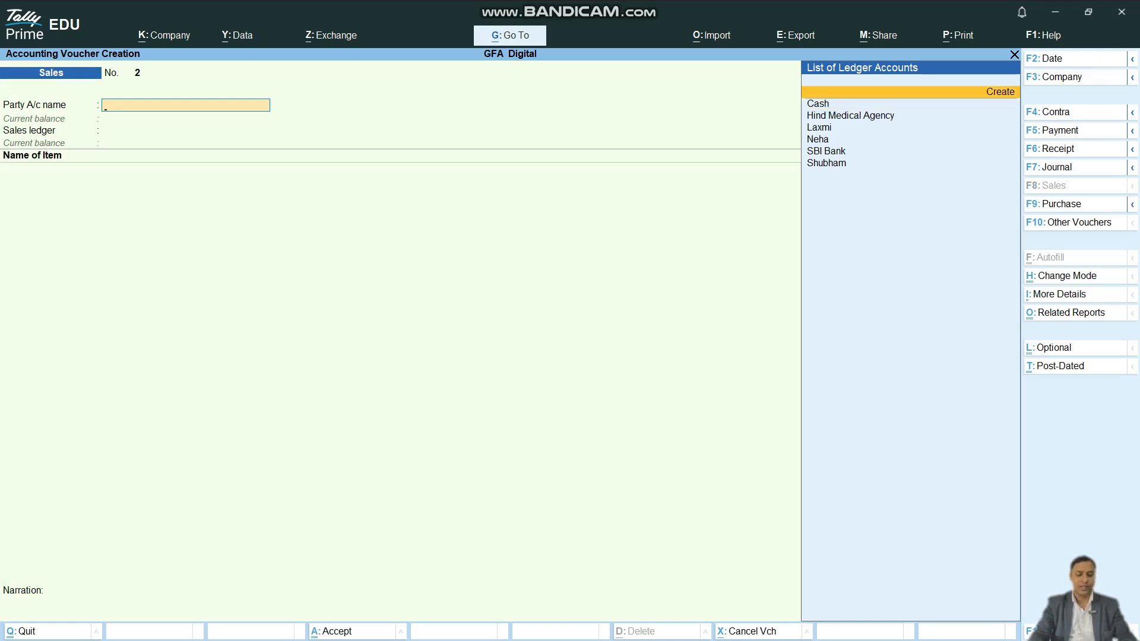
key("Return")
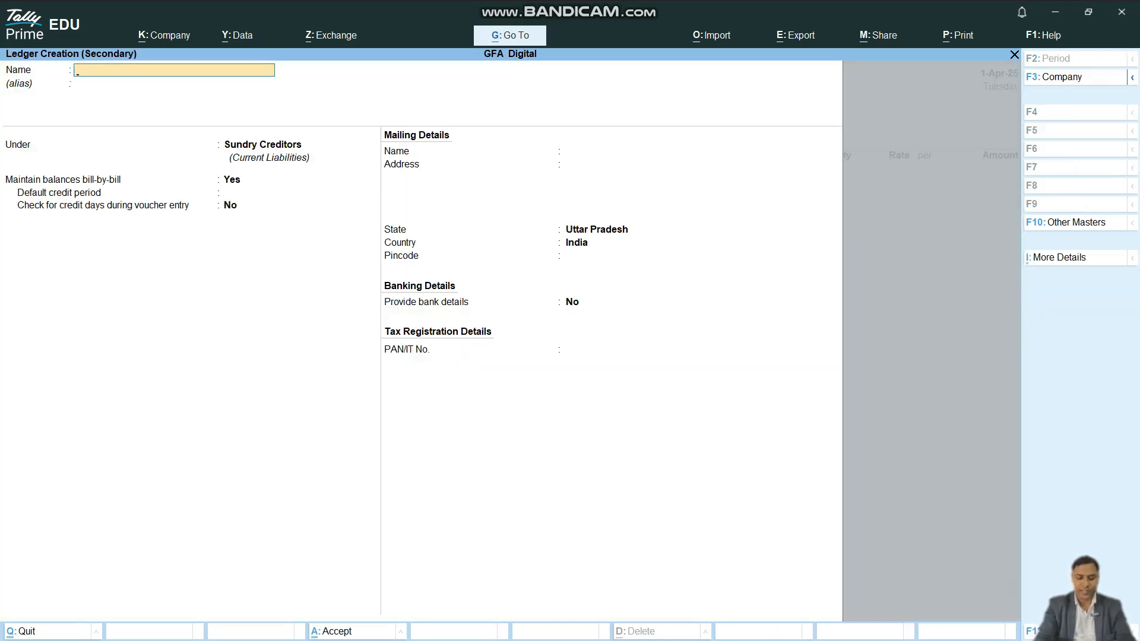
type("Ashok Medical Stor")
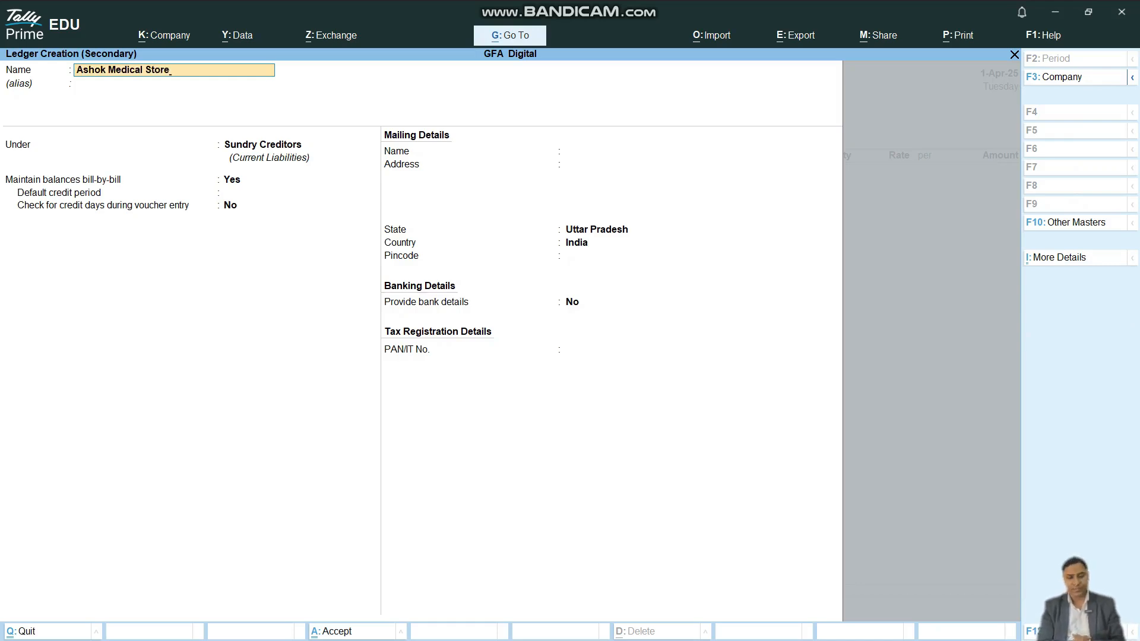
type("e")
key("Return")
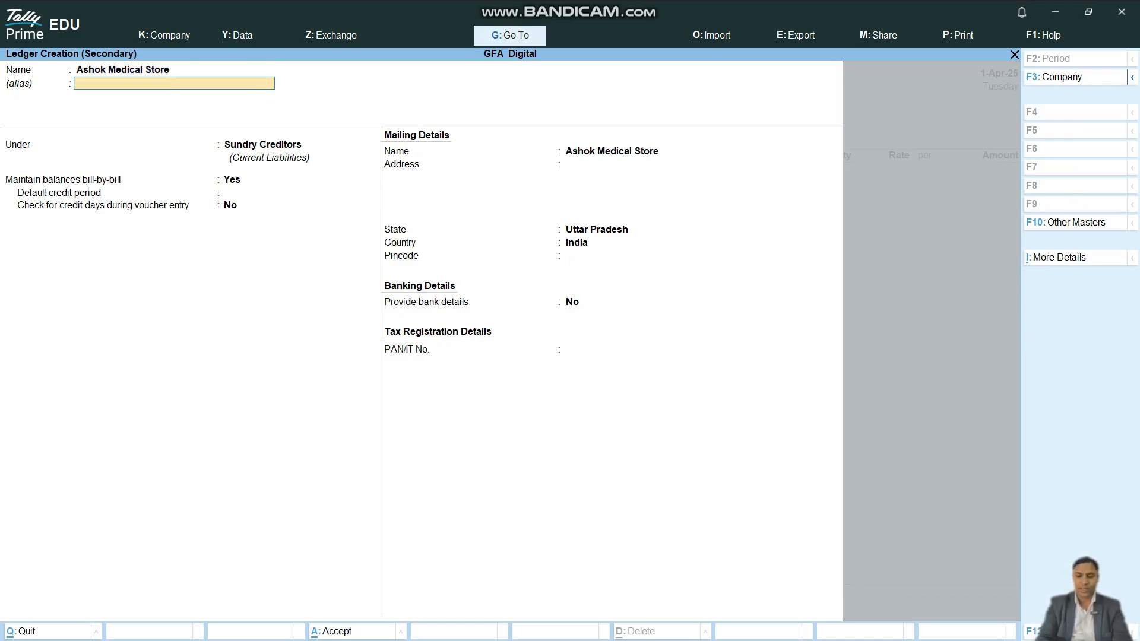
- Save the Ashok Medical Store ledger under Sundry Debtors and accept it as the buyer, with Sales as the sales ledger
key("Return")
key("Down")
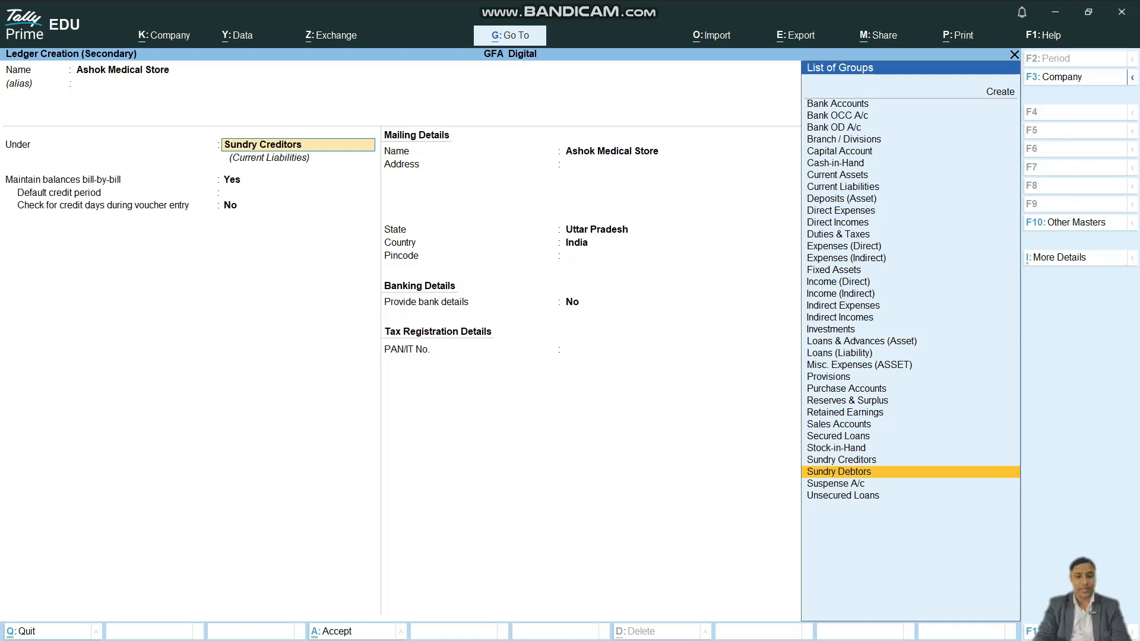
key("Return")
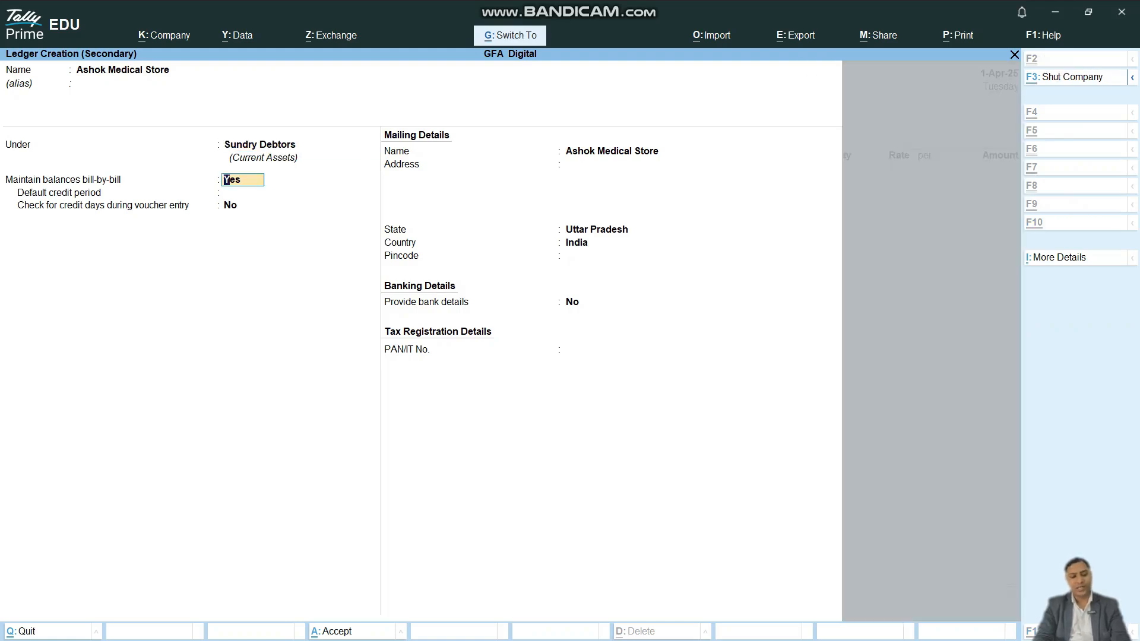
key("ctrl+a")
key("ctrl+a")
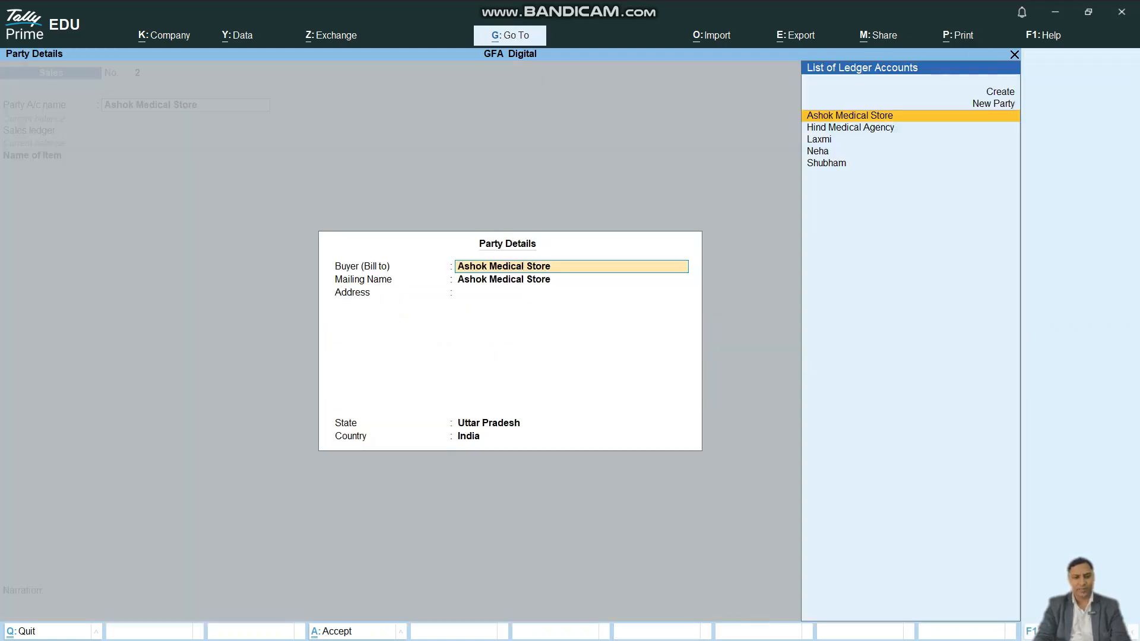
key("ctrl+a")
key("Return")
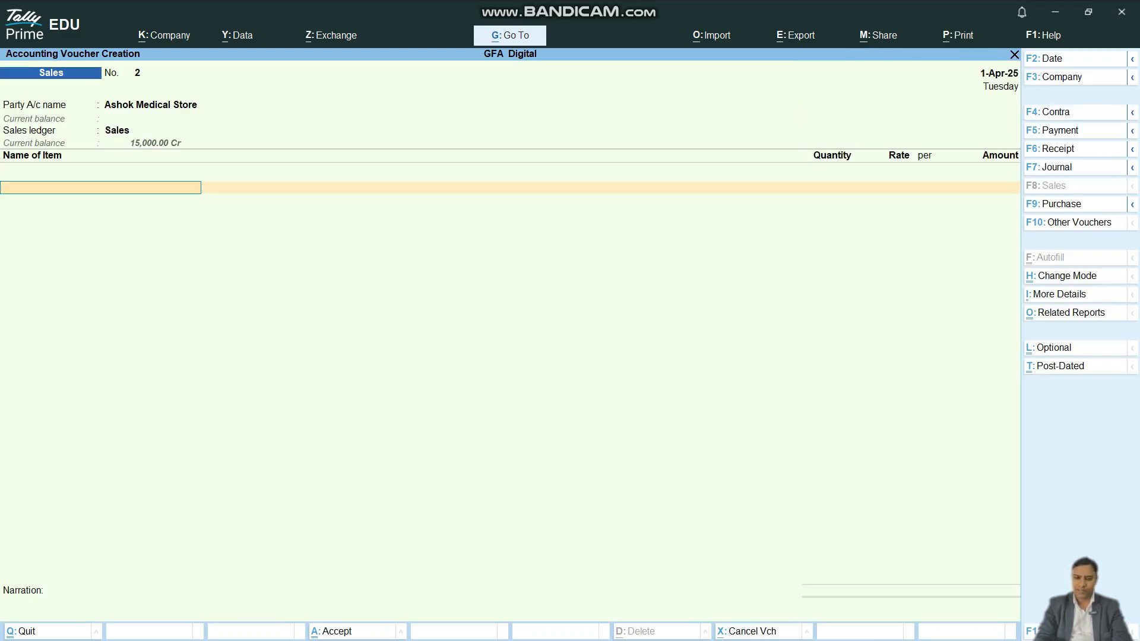
- Add Sarodon 500 Mg to the sales voucher from batch 011 with a quantity of 200 Stripes
key("Down")
key("Return")
key("Return")
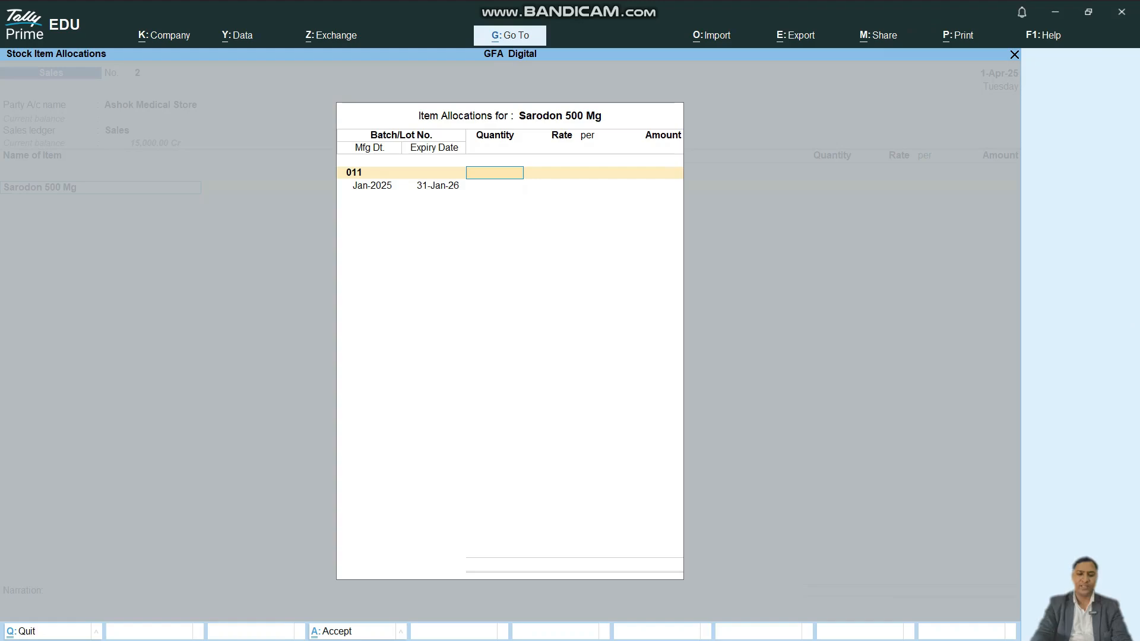
key("BackSpace")
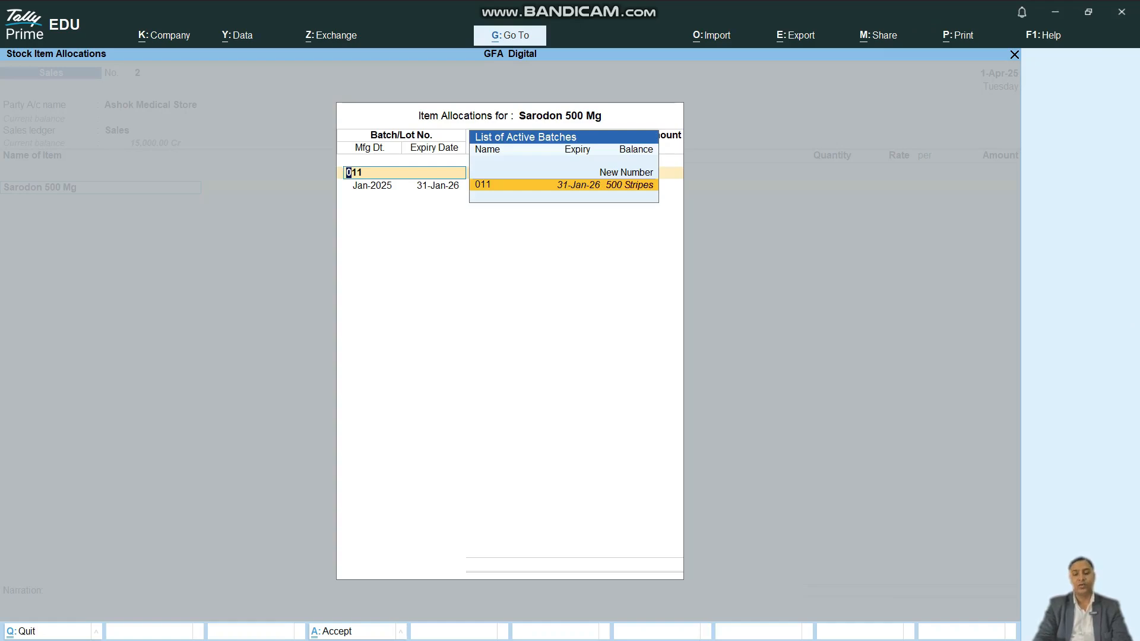
key("Return")
type("200")
key("Return")
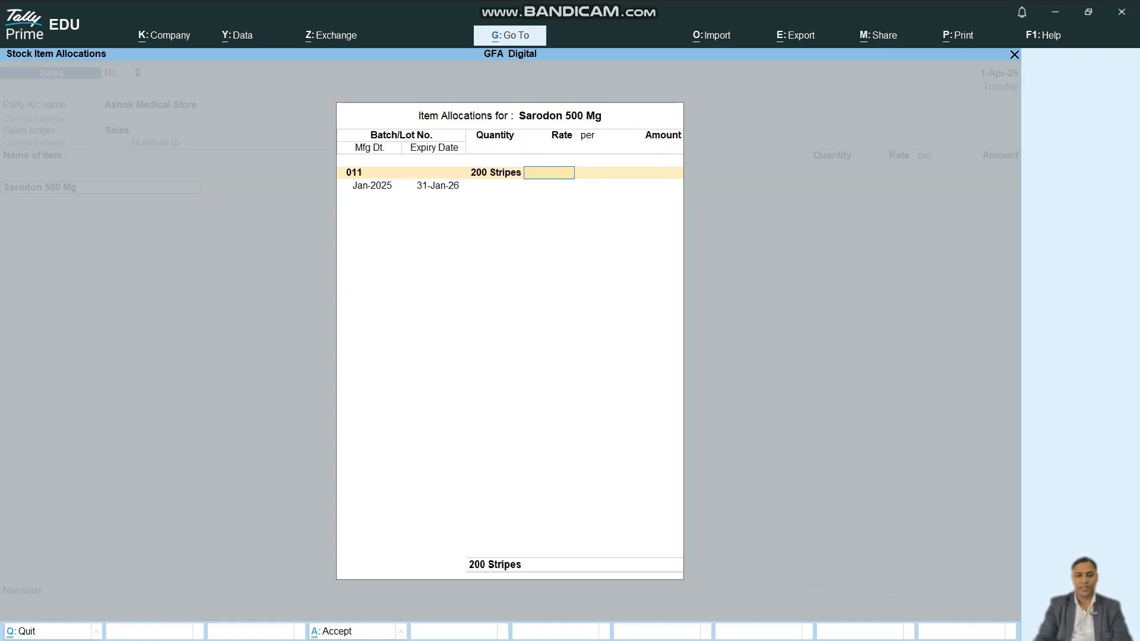
- Set the Sarodon 500 Mg rate to 15 per Stripes, keep the batch dates, and finish its allocation
type("1500")
key("BackSpace")
key("BackSpace")
key("Return")
key("Return")
key("Return")
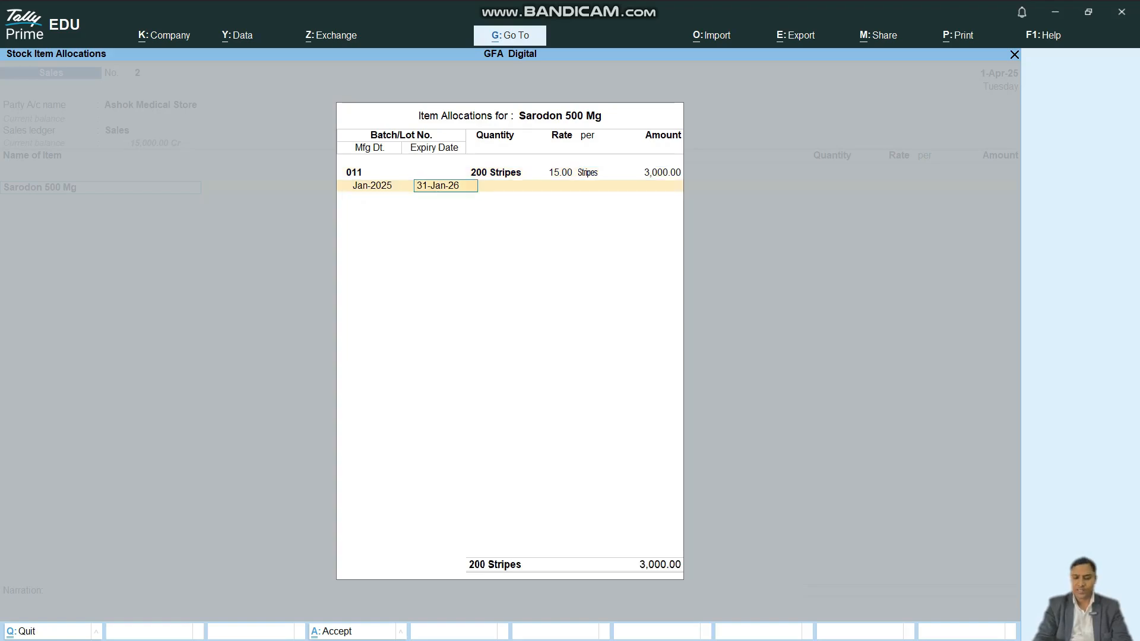
key("Return")
key("Return")
key("Return")
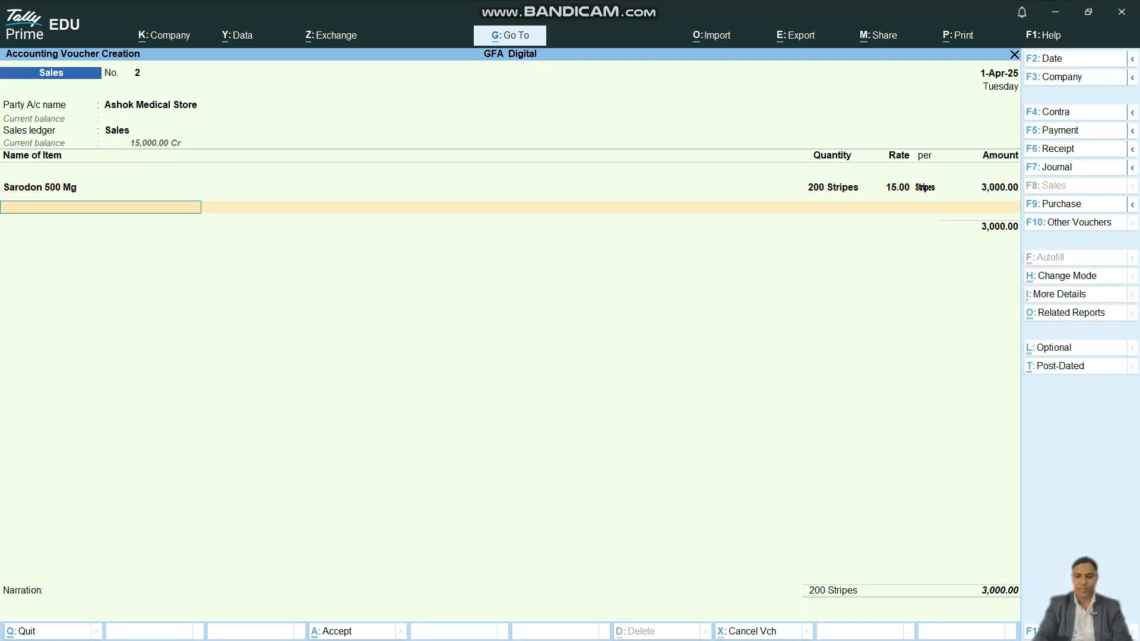
- Add Sumo 500 Mg as the second sales item from batch 0121 with a quantity of 100 Stripes
type("Su")
key("Return")
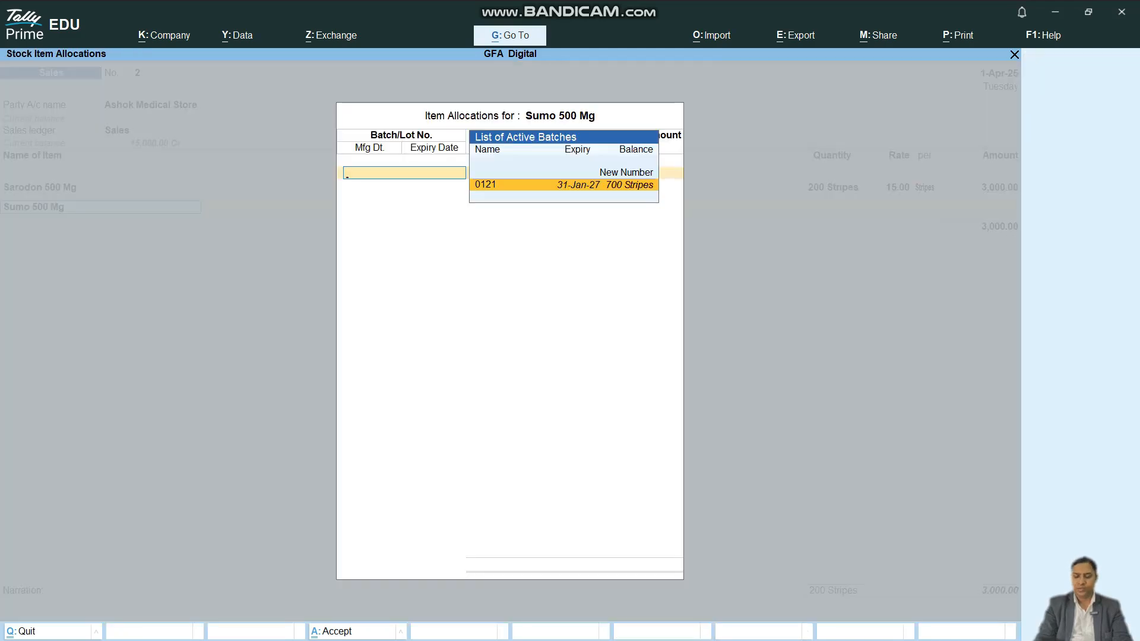
key("Return")
type("50")
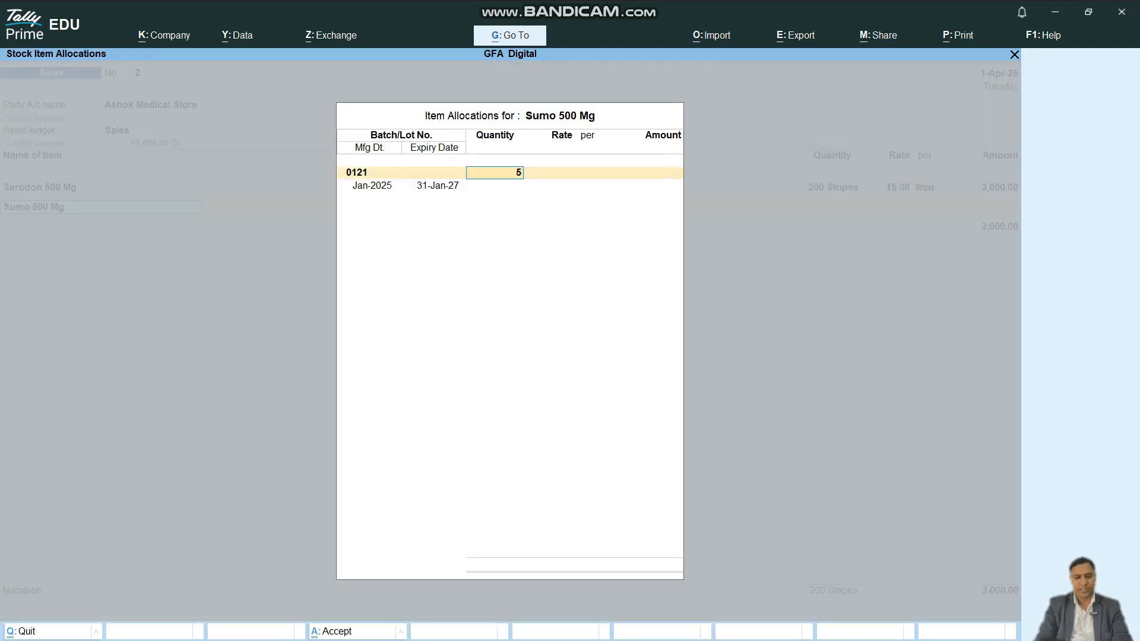
key("Return")
key("BackSpace")
type("100")
key("Return")
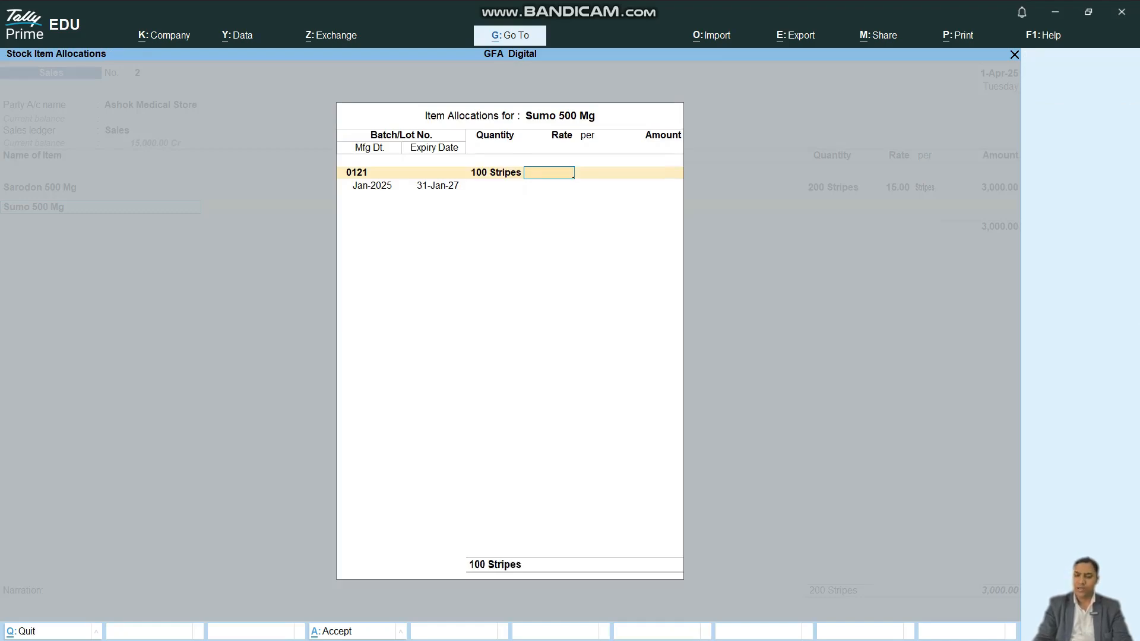
- Set the Sumo 500 Mg rate to 24 per Stripes, keep the batch dates, and finish its allocation
type("24")
key("Return")
key("Return")
key("Return")
key("Return")
key("Return")
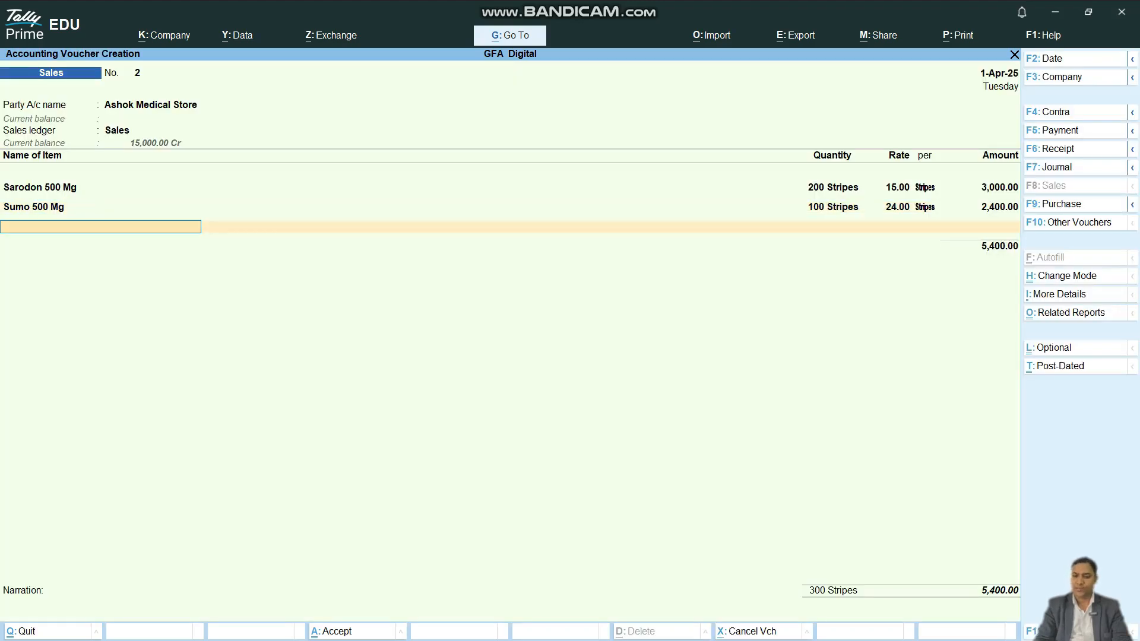
- End the item list, record the amount as a New Ref for Ashok Medical Store, and save the sales voucher without narration
key("Return")
key("Return")
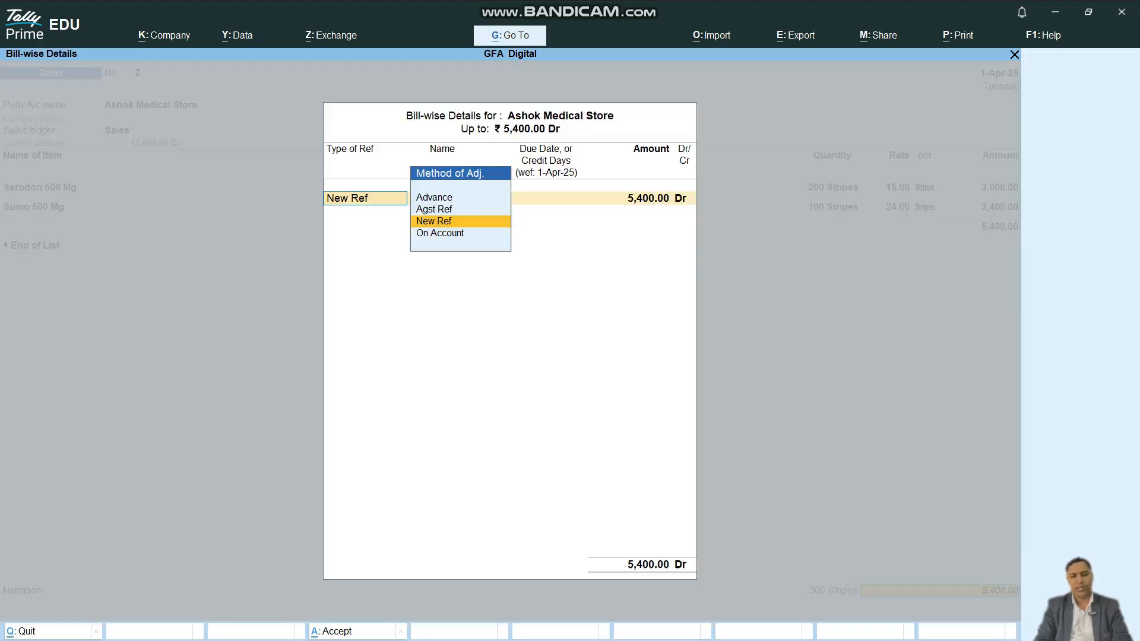
key("Return")
key("Return")
key("Return")
key("Return")
key("Return")
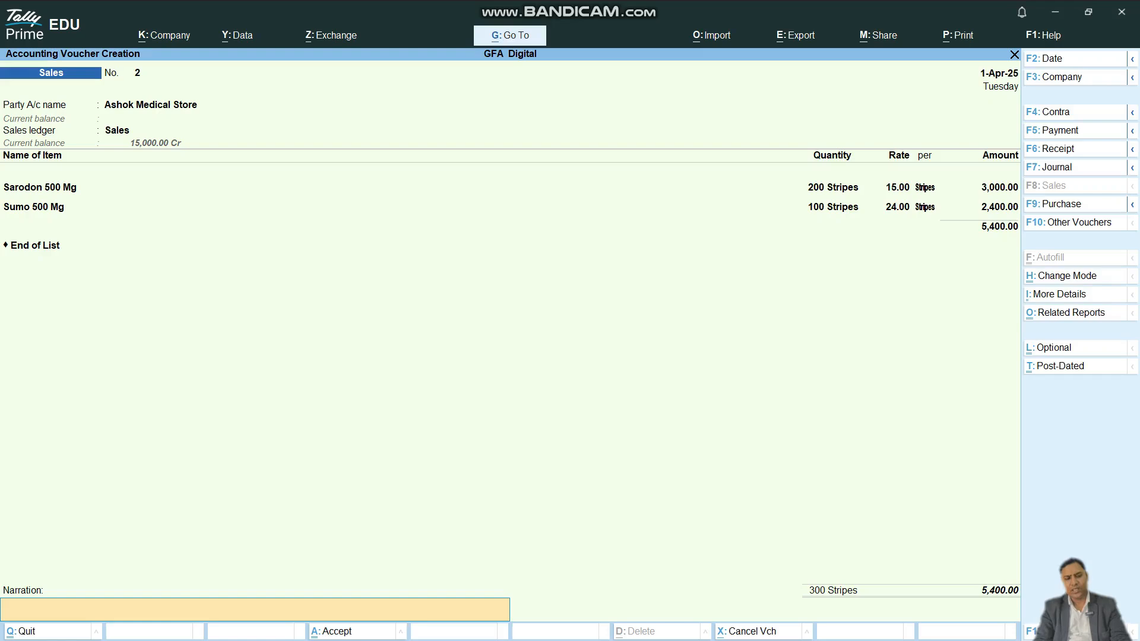
key("Return")
key("y")
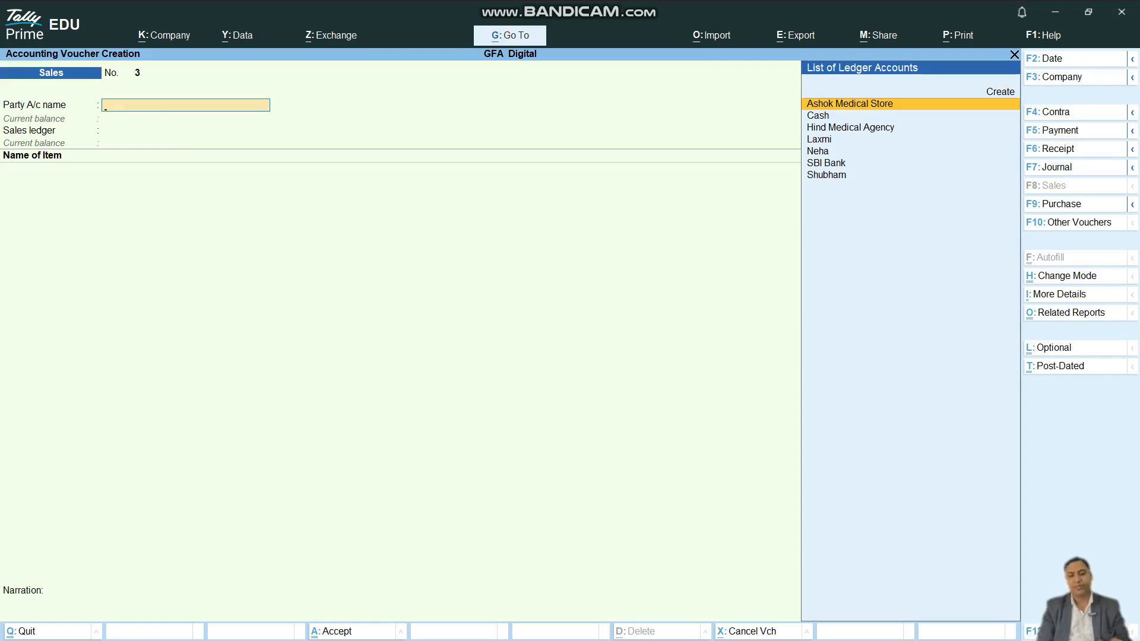
- Reopen the saved Ashok Medical Store sales voucher and examine the batch numbers and manufacturing and expiry dates in its invoice print preview
key("Page_Up")
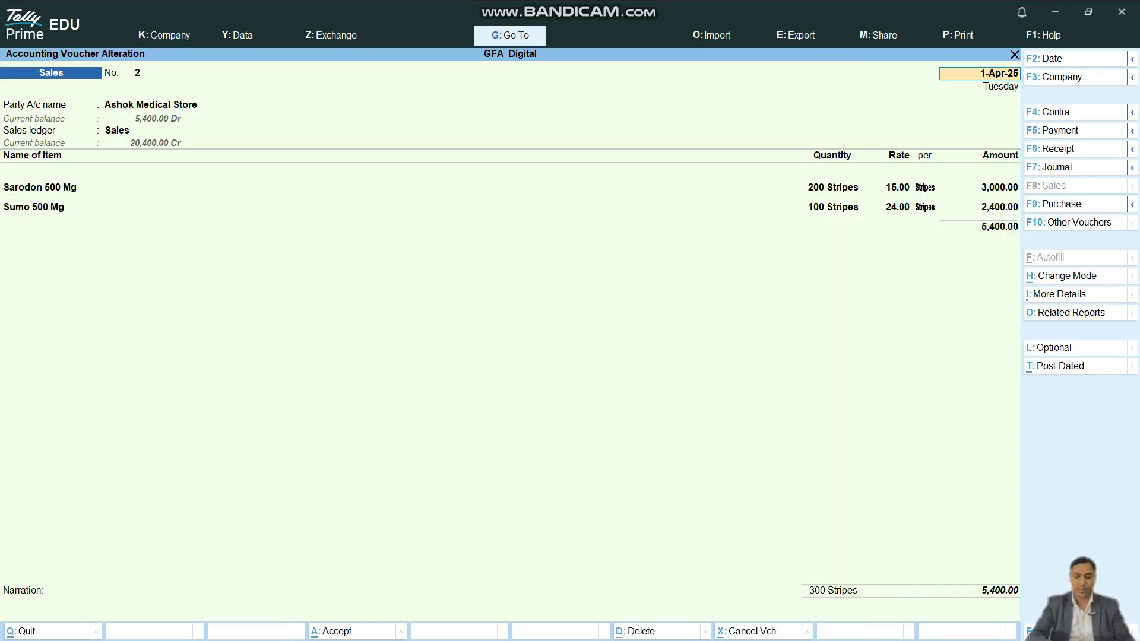
key("alt+p")
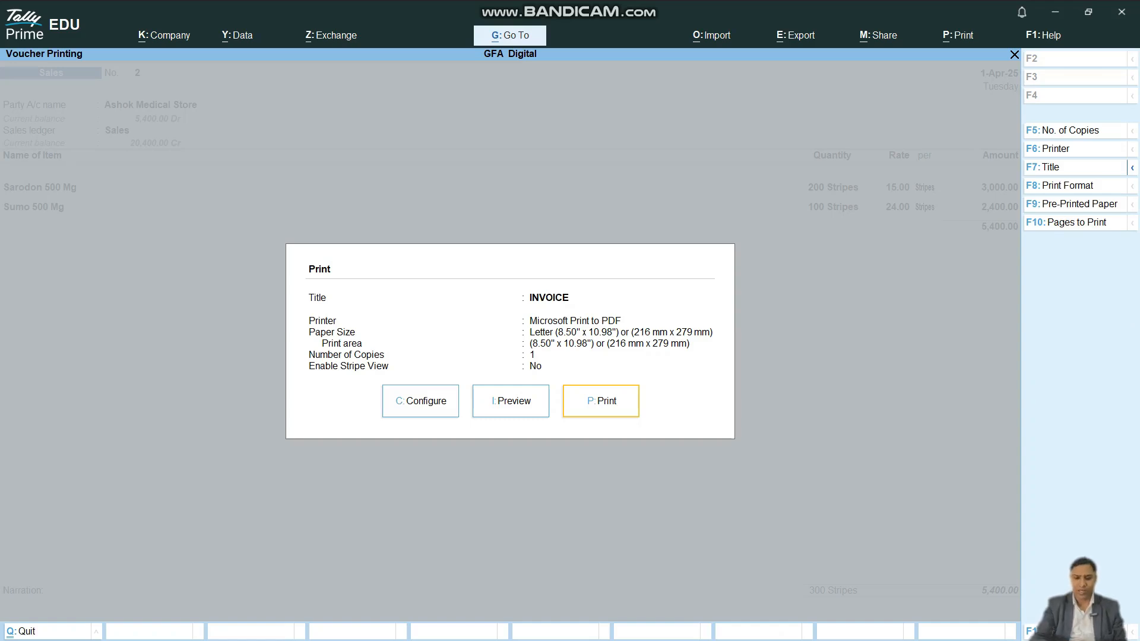
key("i")
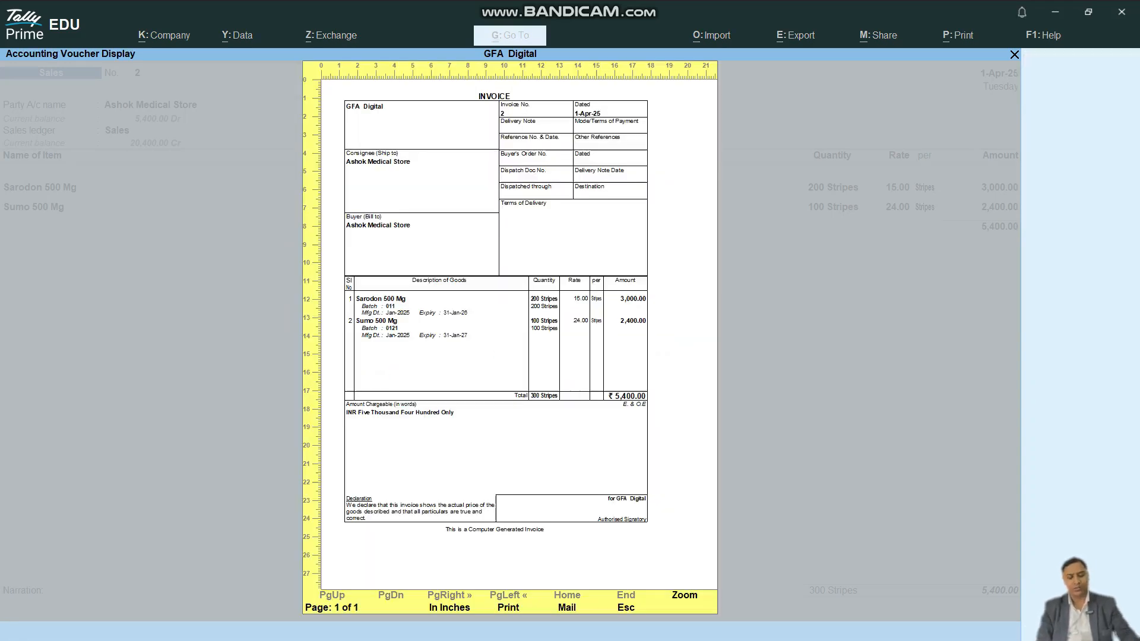
key("Return")
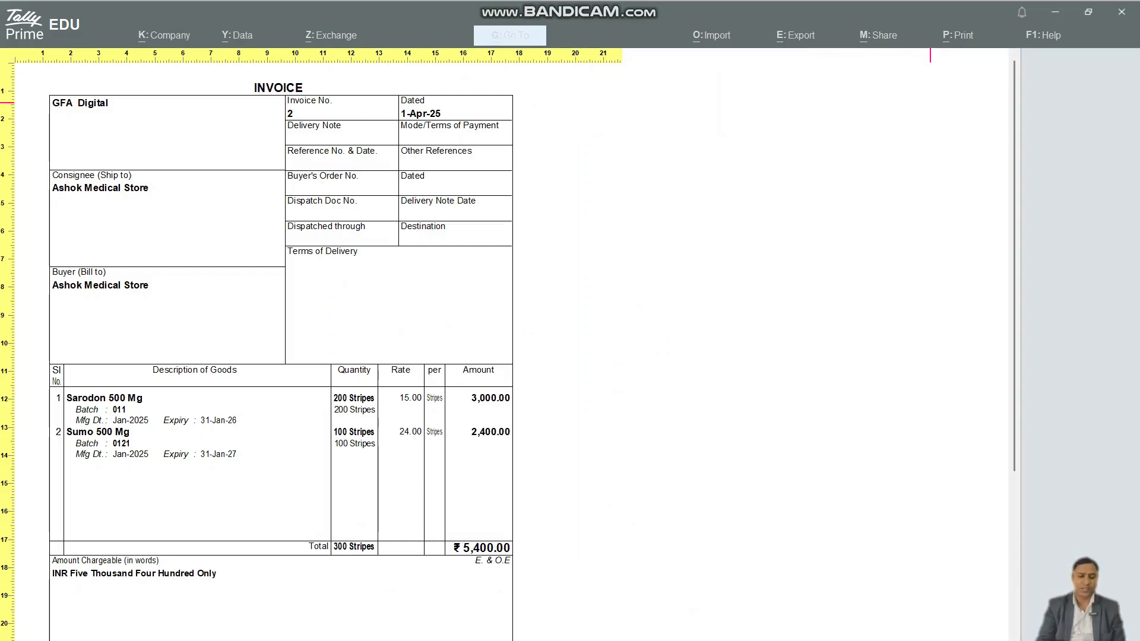
key("Down")
key("Down")
key("Down")
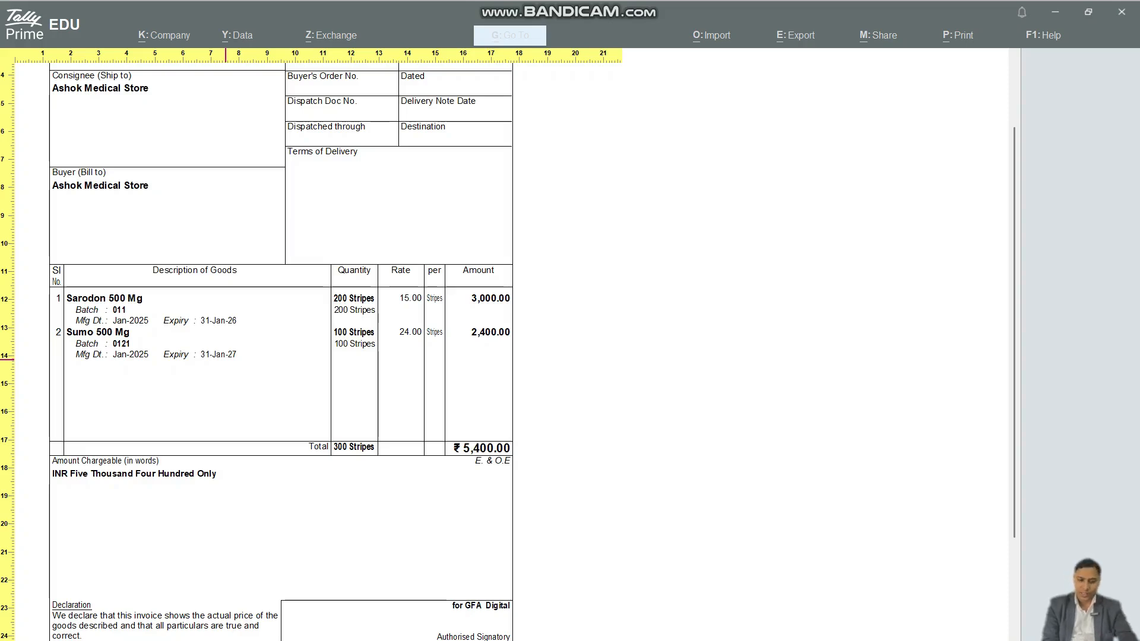
key("Escape")
key("Escape")
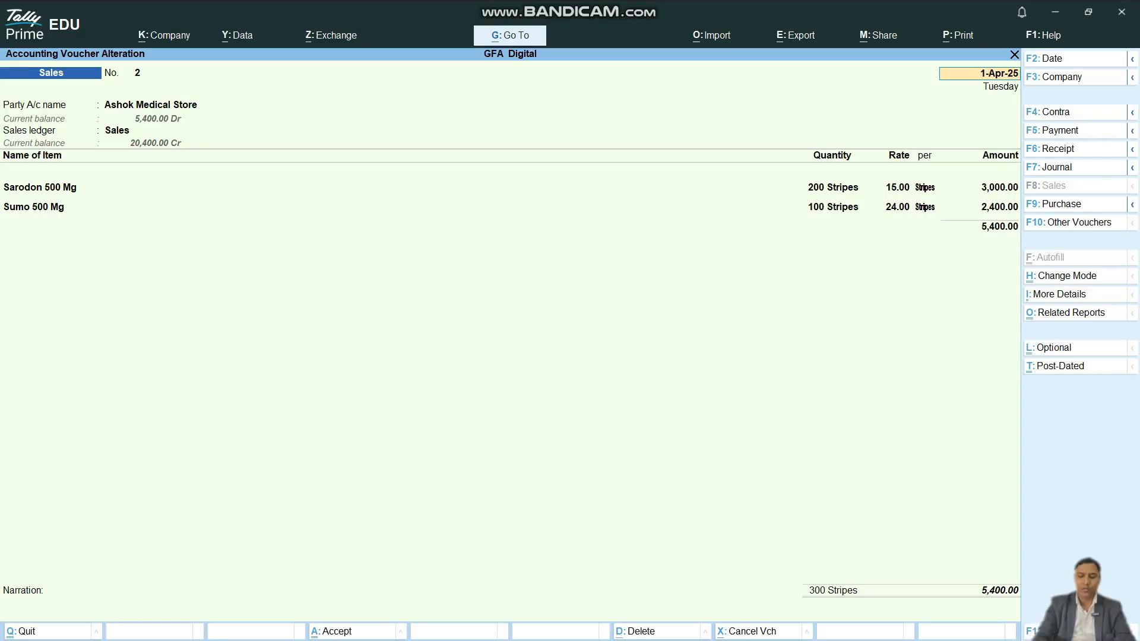
key("ctrl+a")
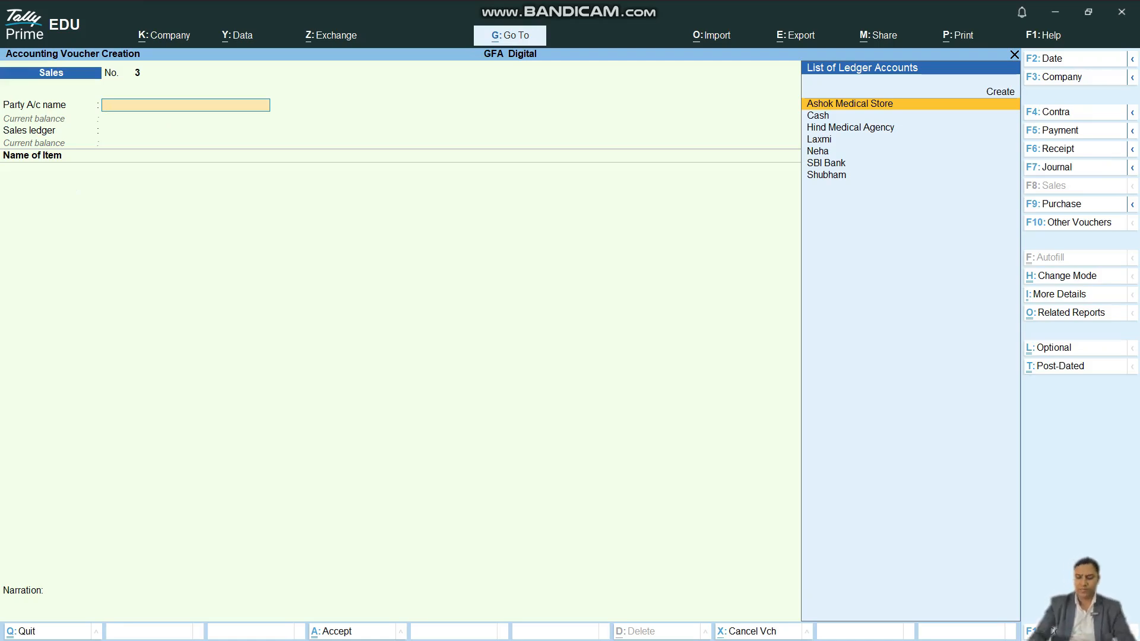
- Set the new sales voucher's date to 1.2.2026
key("F2")
type("3")
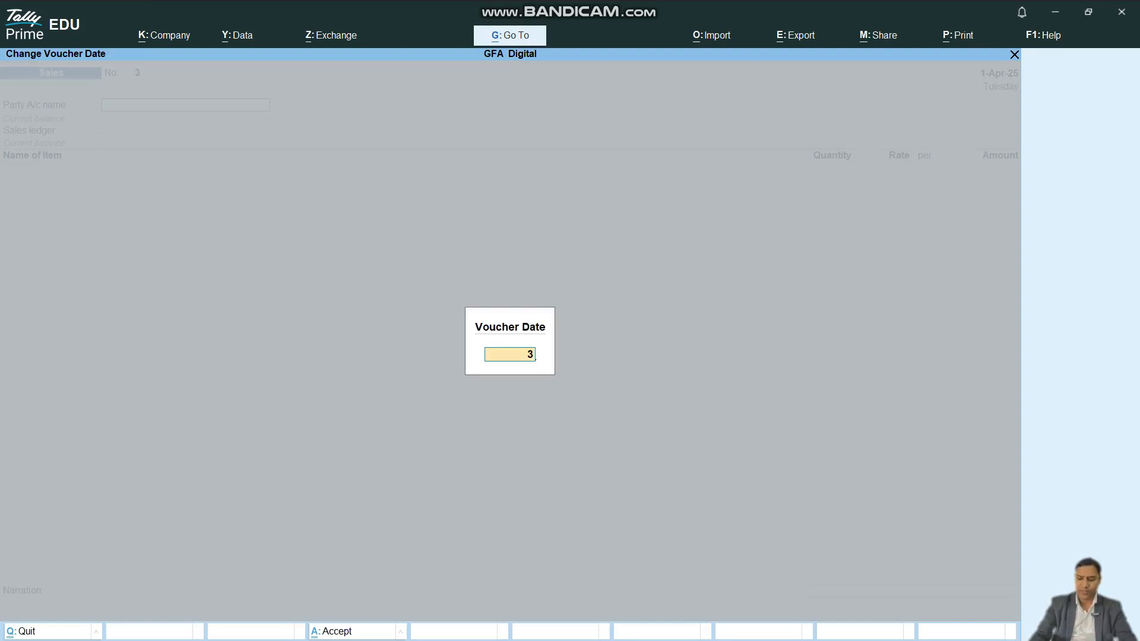
key("BackSpace")
type("1.2.")
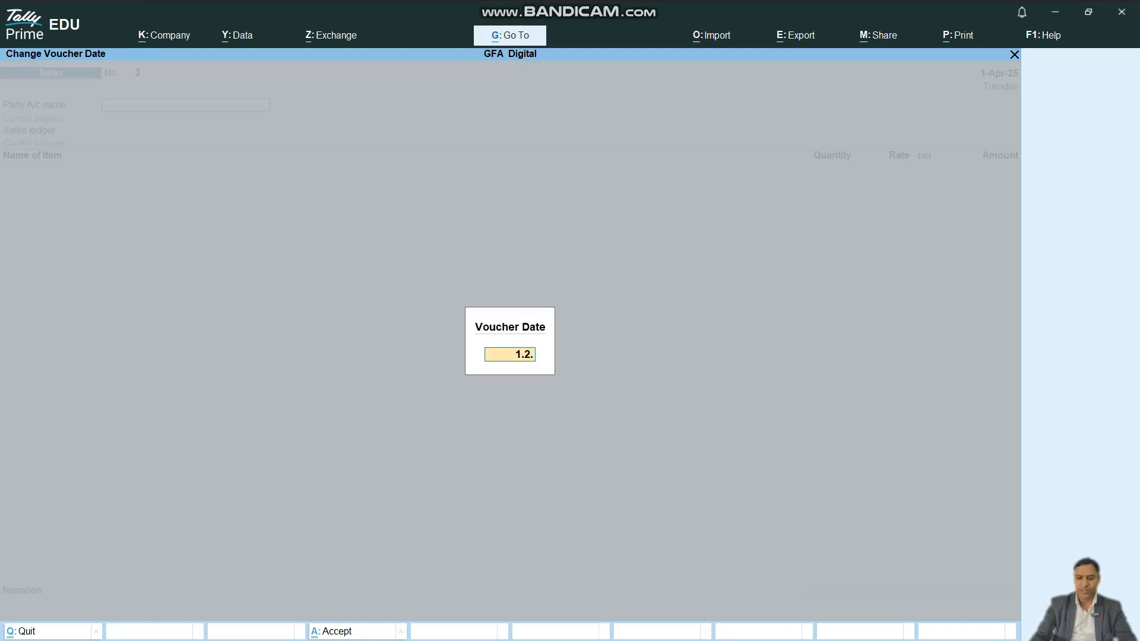
type("206")
key("BackSpace")
type("26")
key("Return")
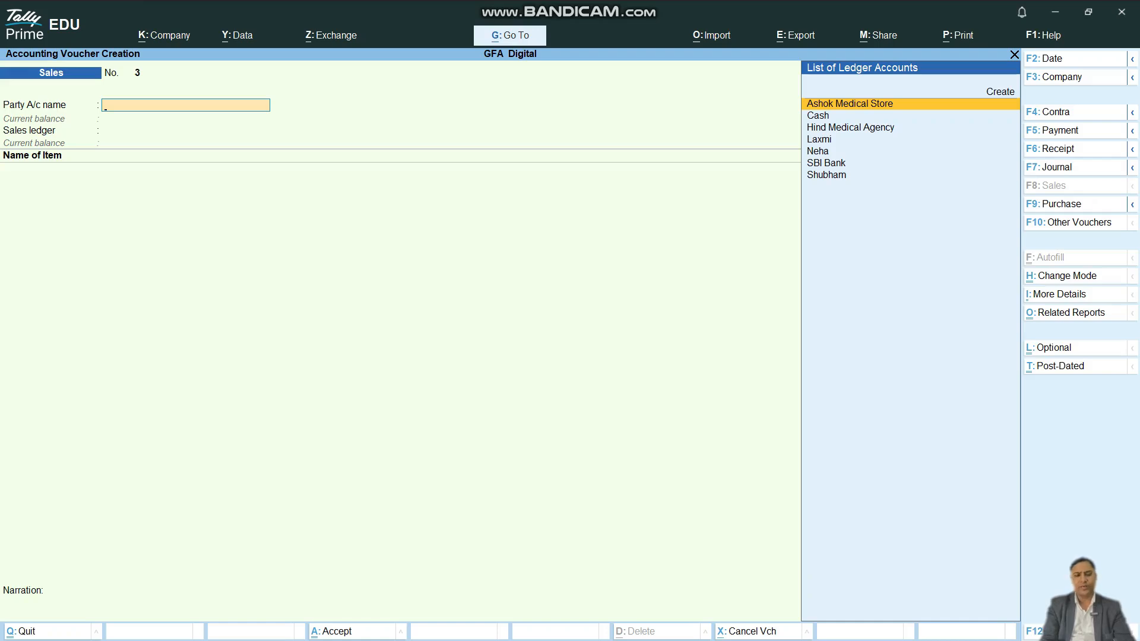
- Choose Ashok Medical Store as the party with the Sales ledger, and check the active batches offered for Sarodon 500 Mg
key("Return")
key("Return")
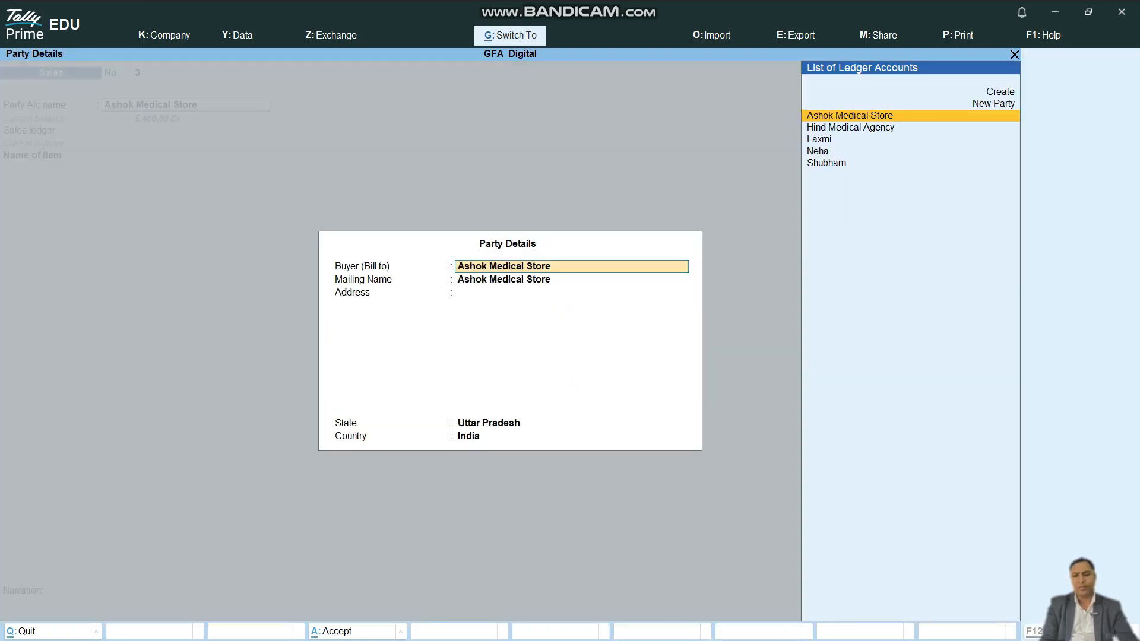
key("Return")
key("Return")
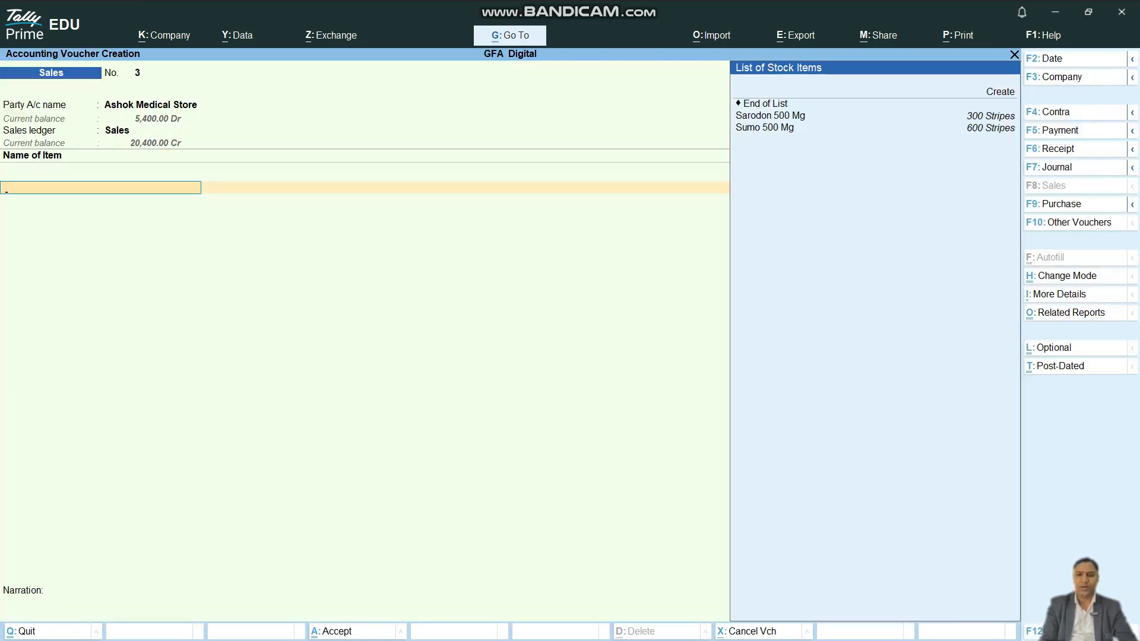
key("Down")
key("Return")
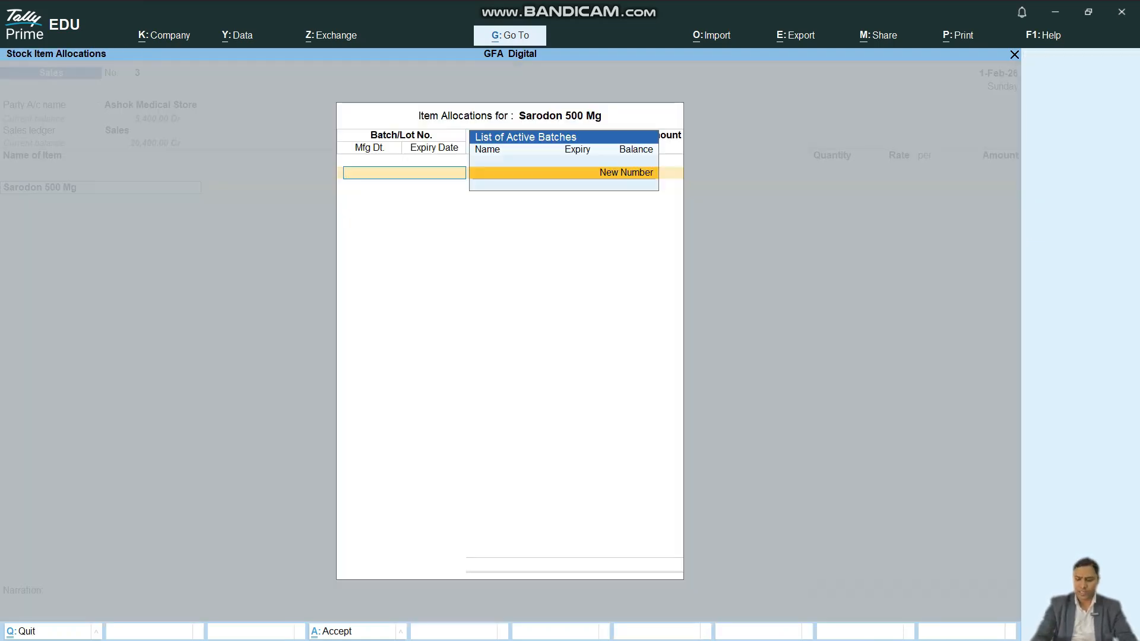
key("Escape")
- Check the active batches offered for Sumo 500 Mg, and quit the sales voucher without saving it
key("Down")
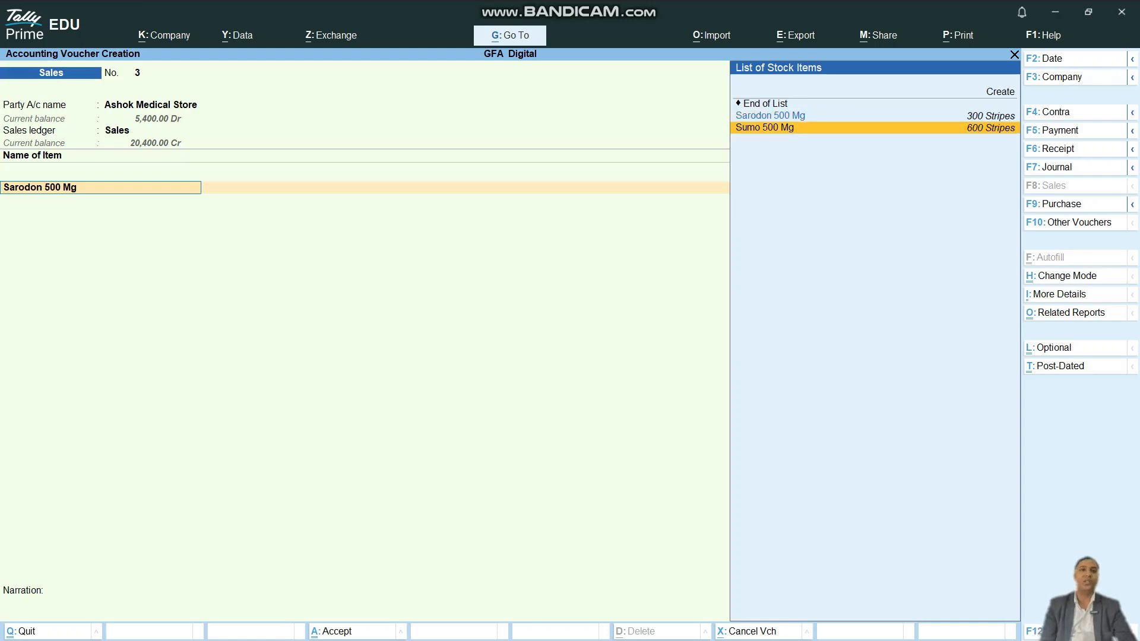
key("Return")
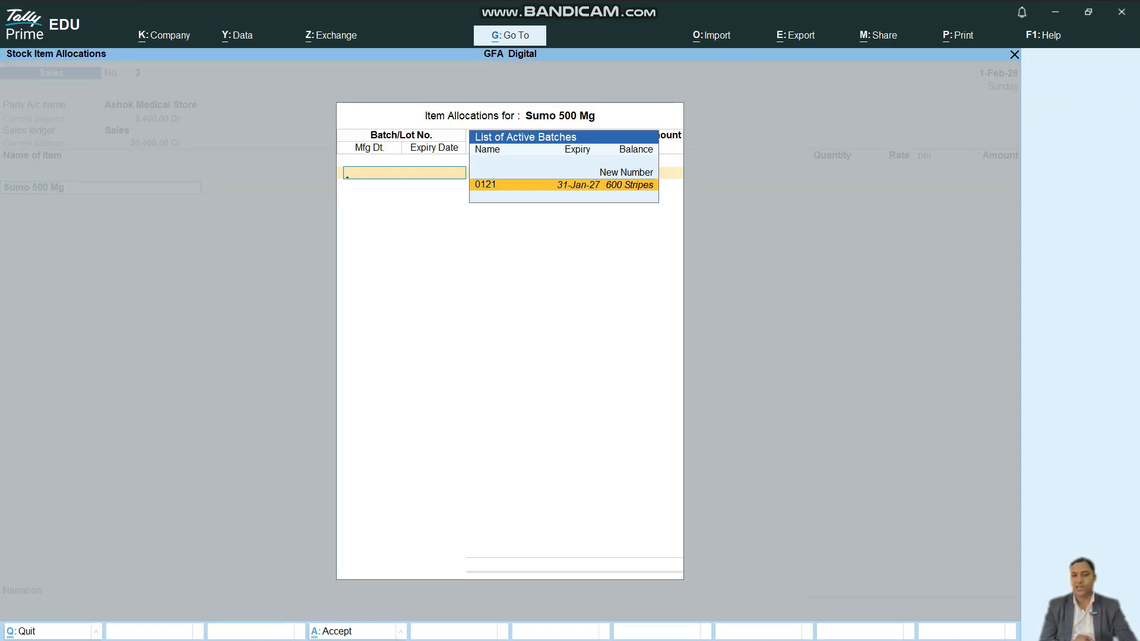
key("Escape")
key("y")
key("Escape")
key("Escape")
key("y")
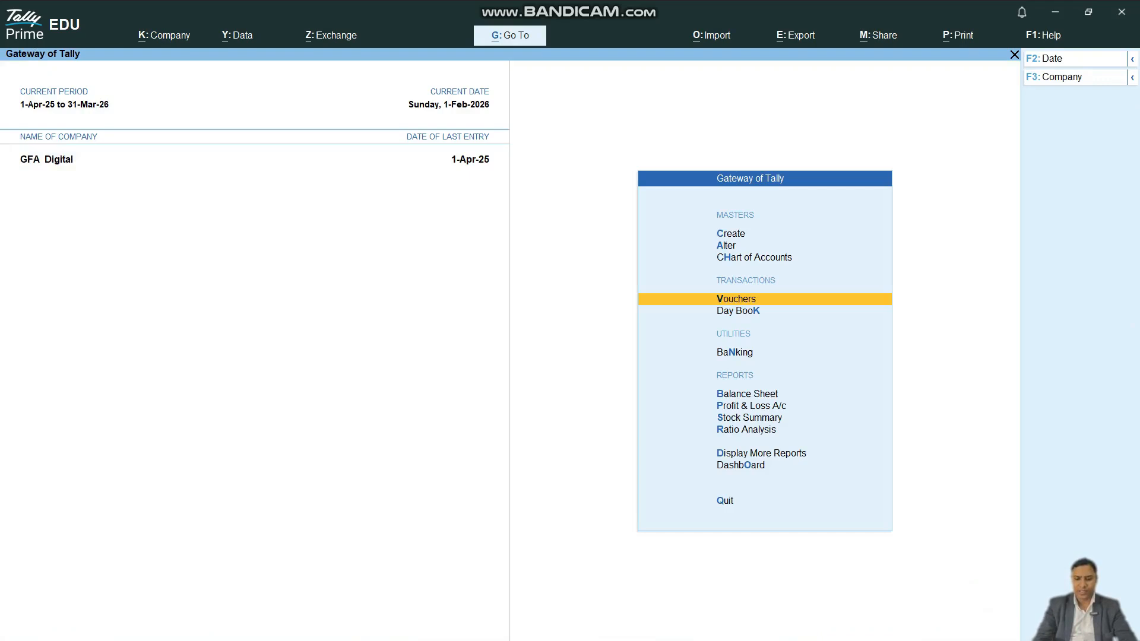
- Open the additional reports list from the Gateway of Tally
key("Down")
key("Down")
key("Down")
key("Down")
key("Down")
key("Down")
key("Down")
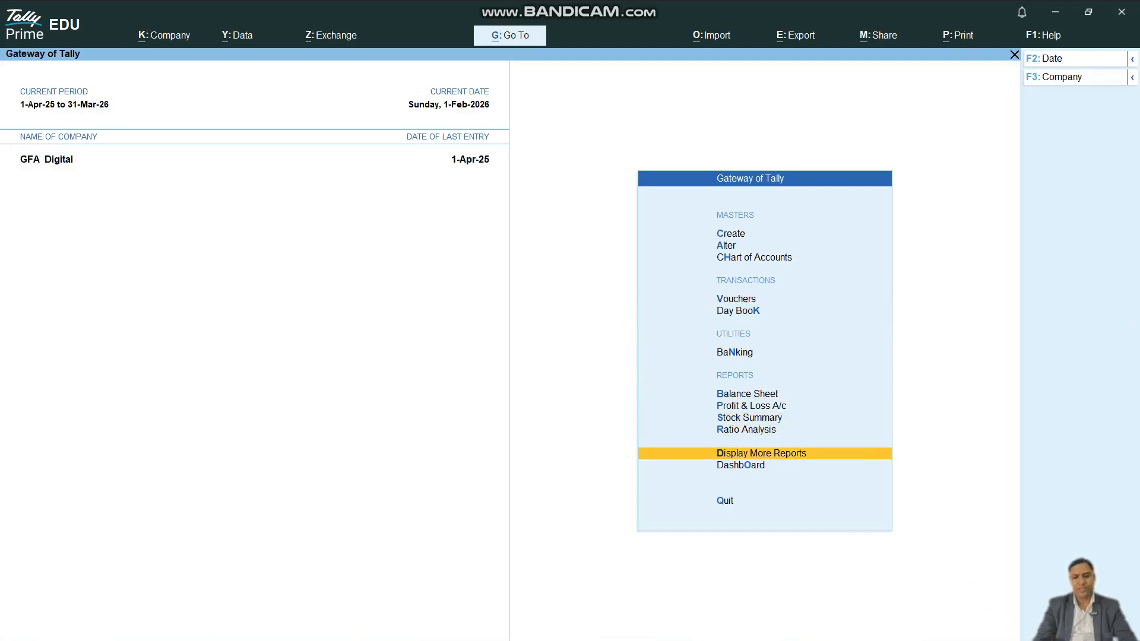
key("Return")
- Open the Inventory Books reports
key("Down")
key("Down")
key("Down")
key("Down")
key("Down")
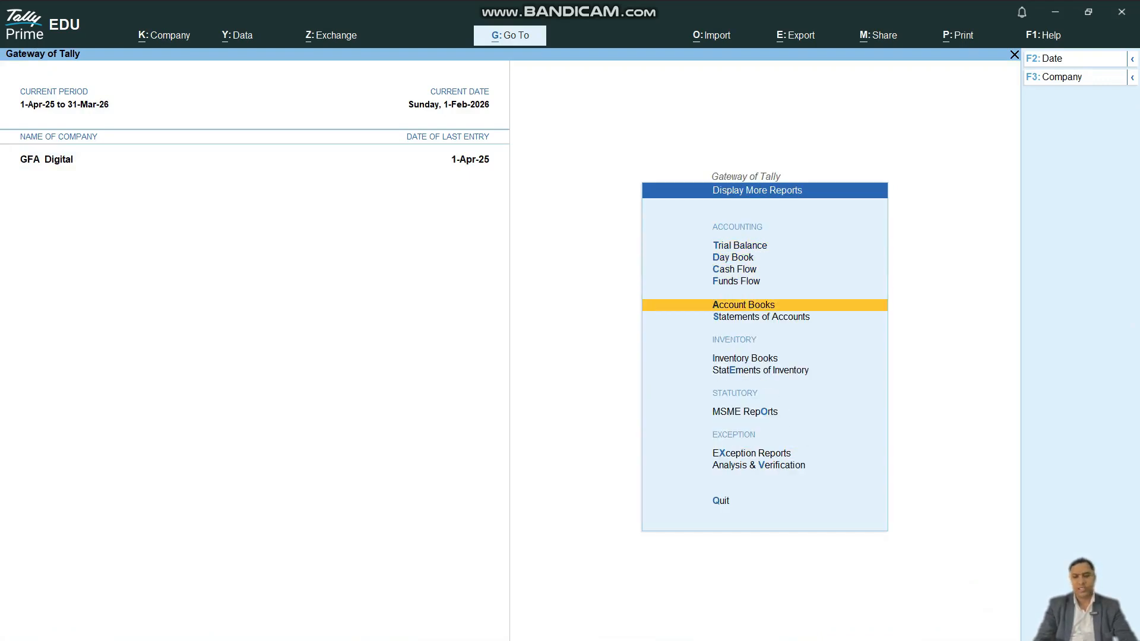
key("Return")
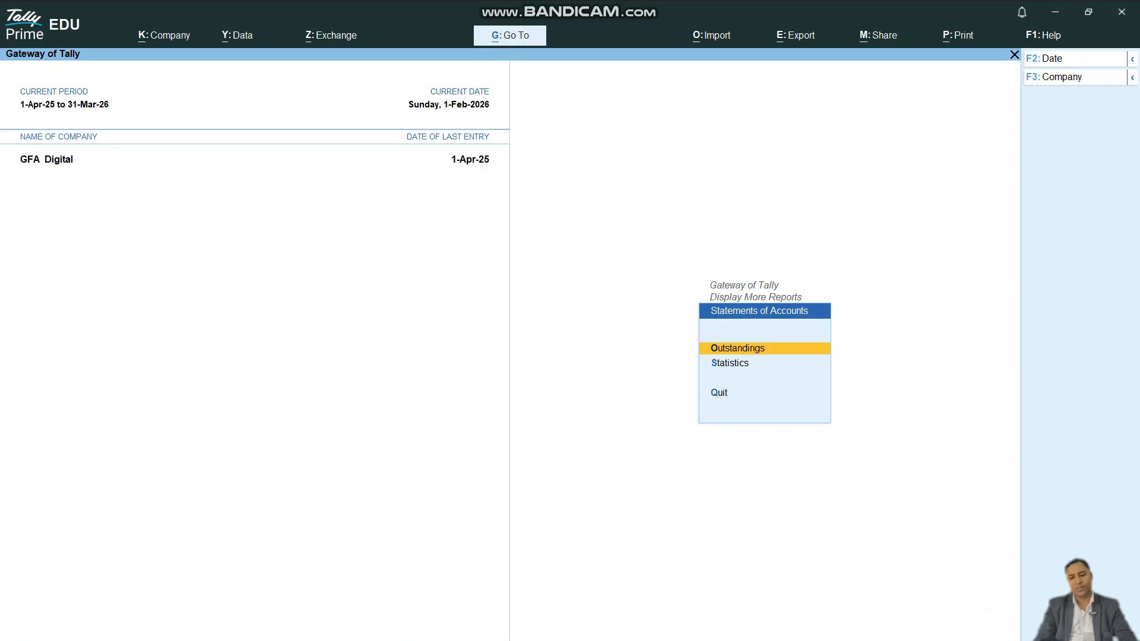
key("Escape")
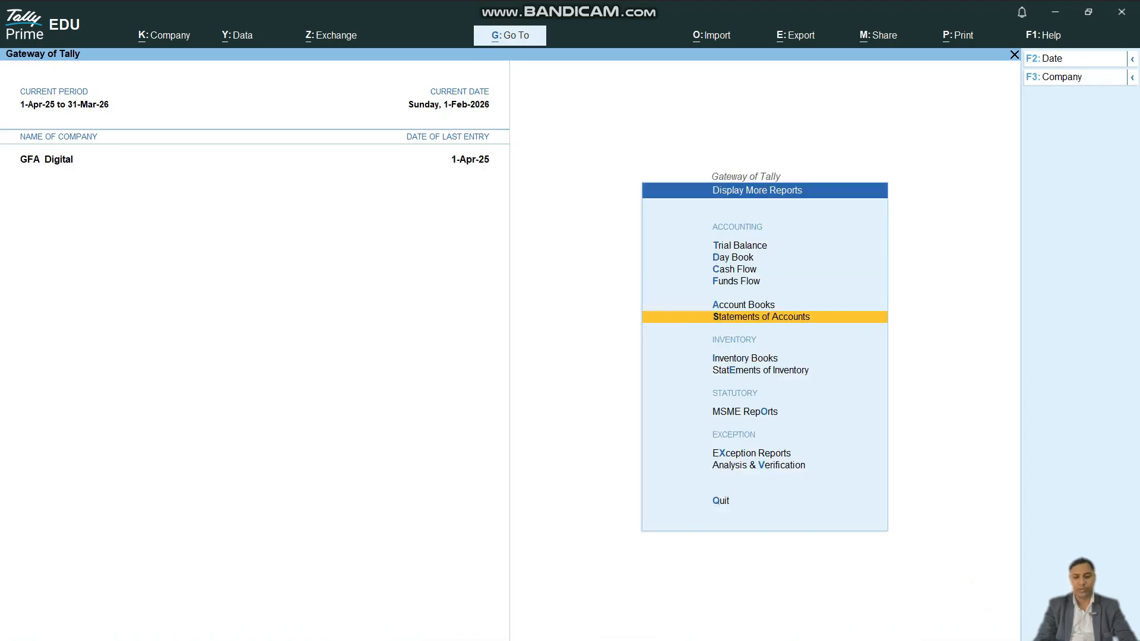
key("Up")
key("Down")
key("Down")
key("Return")
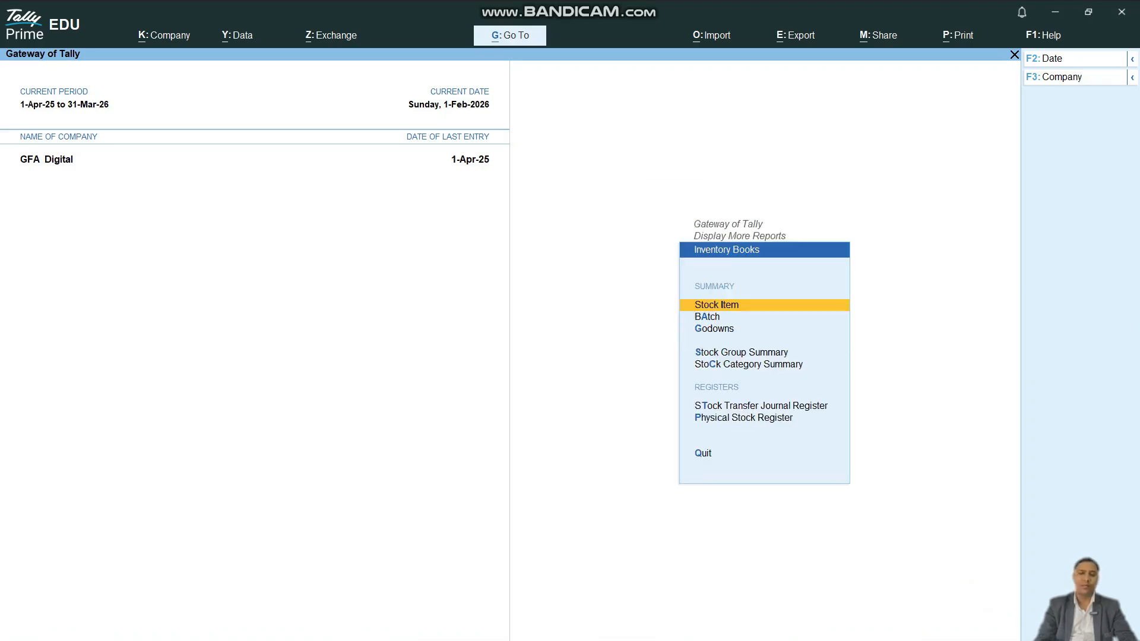
- Examine the purchase and sales entries and closing stock in the batch report for Sarodon 500 Mg, batch 011
key("Down")
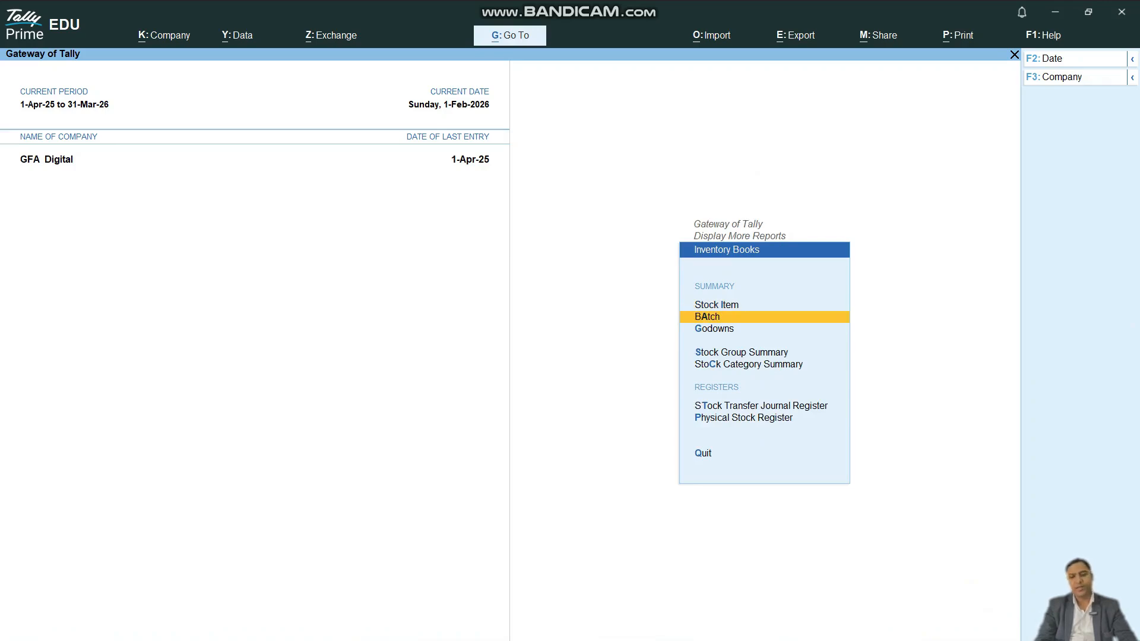
key("Return")
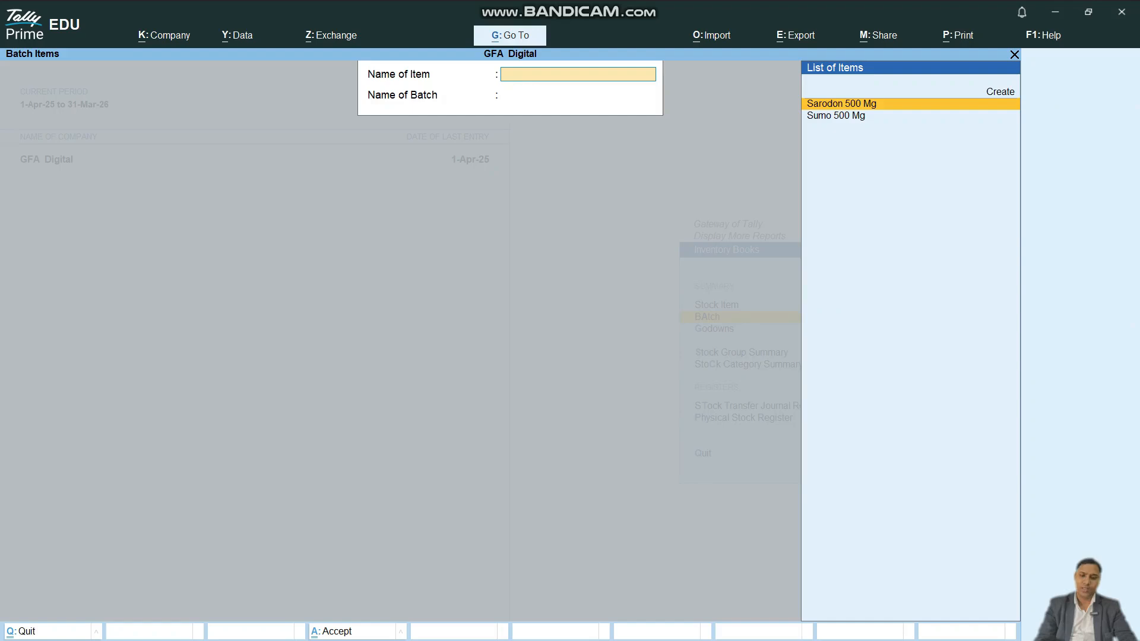
key("Return")
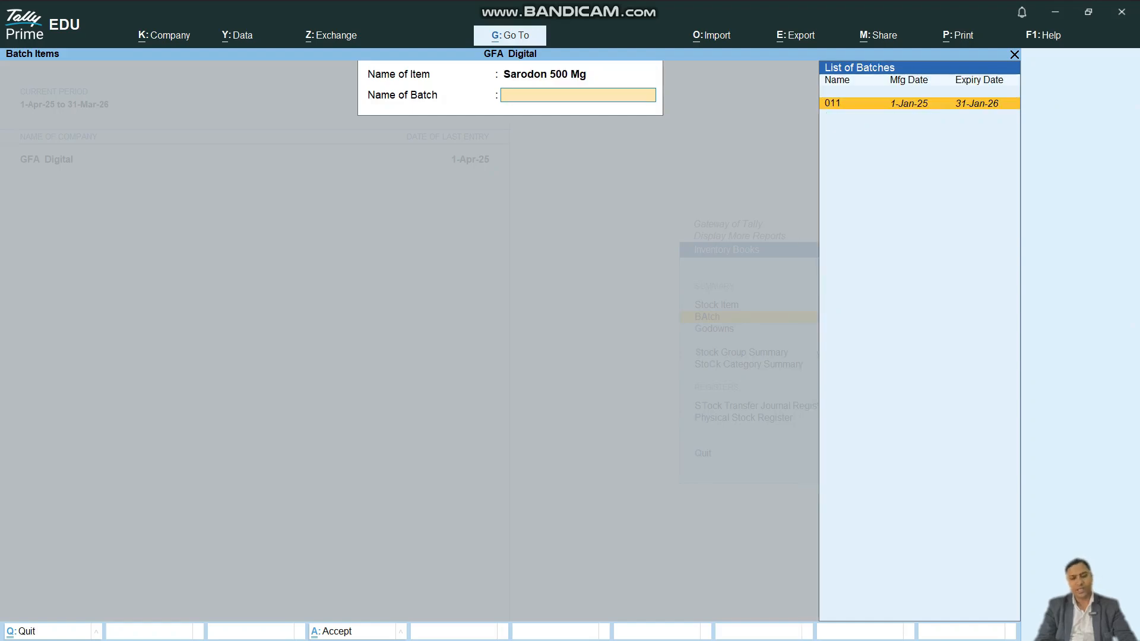
key("Return")
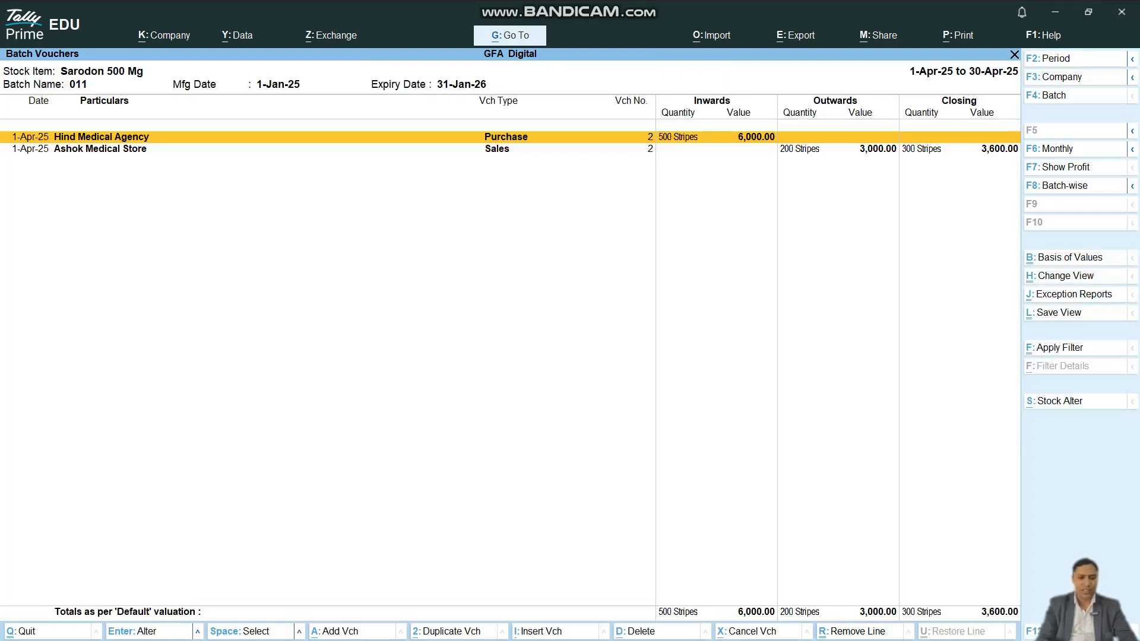
key("super")
key("Escape")
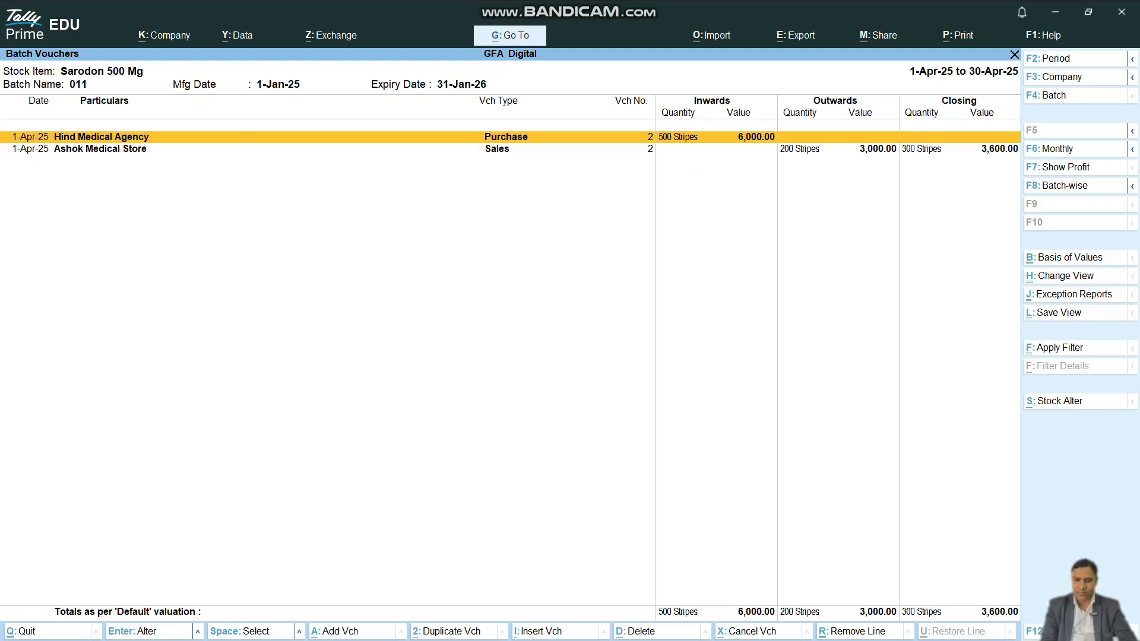
key("Escape")
key("Escape")
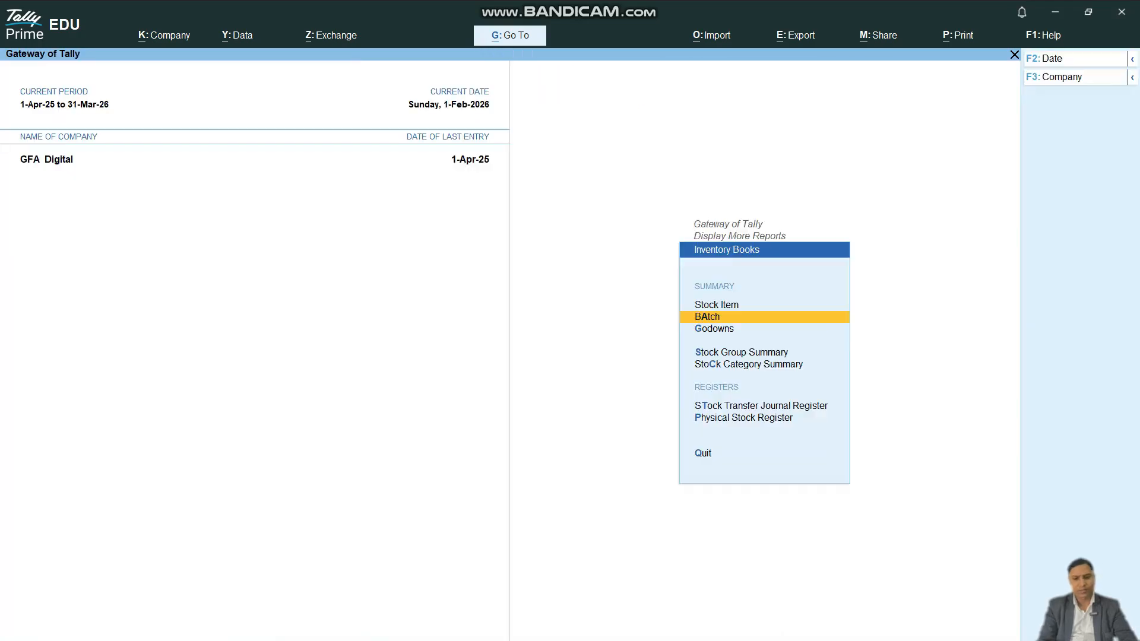
- Display the batch voucher report for Sumo 500 Mg, batch 0121
key("Escape")
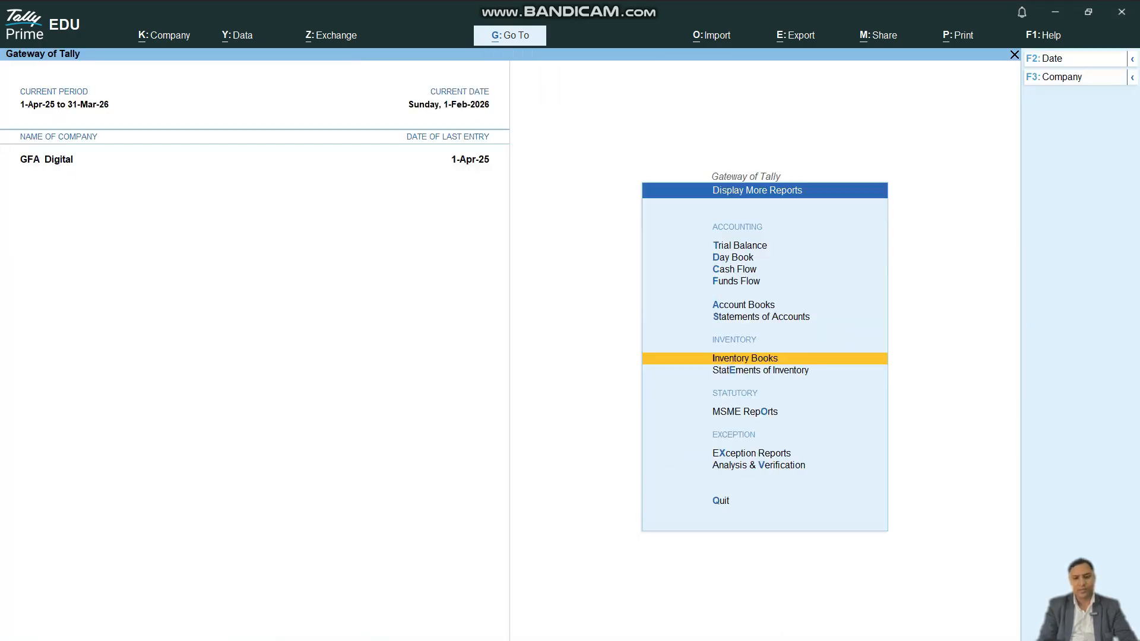
key("Return")
key("Down")
key("Return")
key("Down")
key("Return")
key("Return")
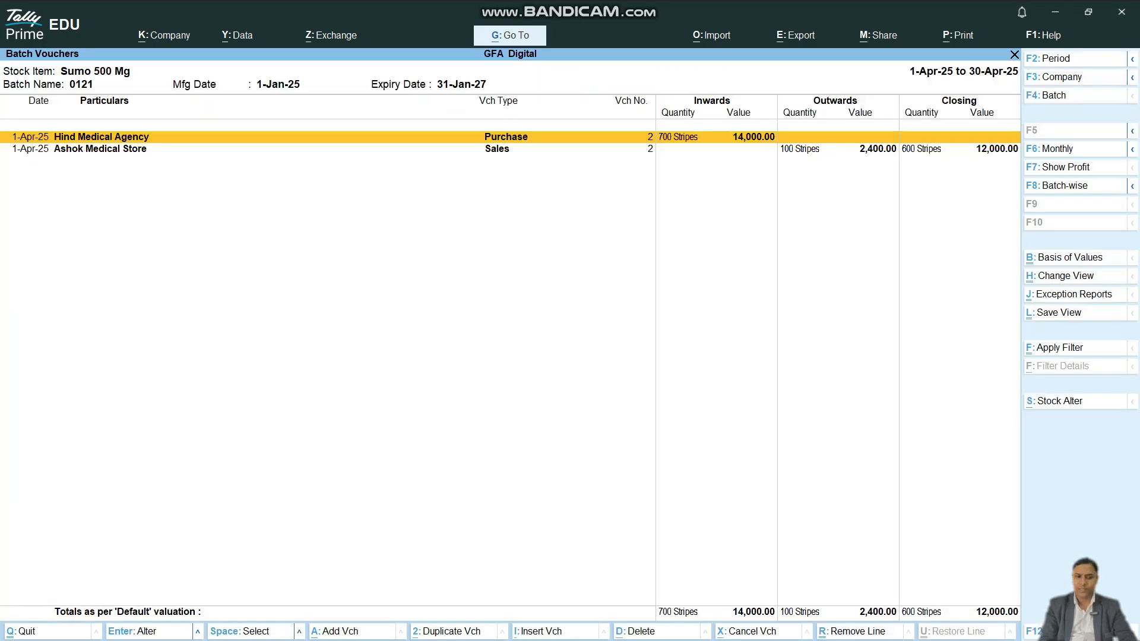